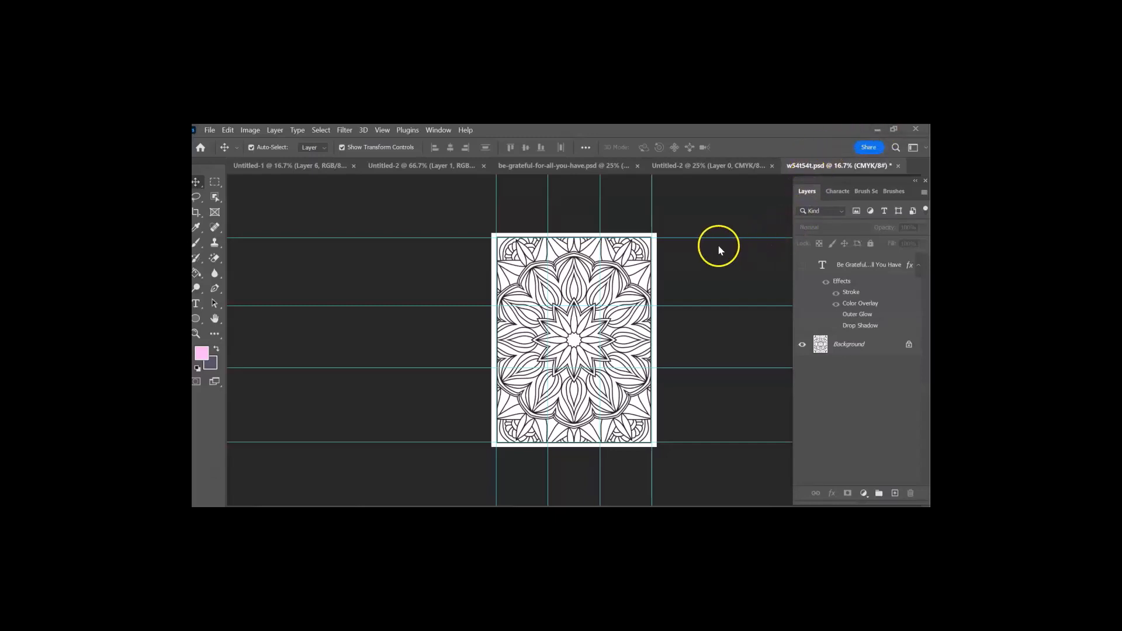
# Step: Look through the 10-routine-coloring-mega folder and open w54t54t.psd from it in Photoshop
pyautogui.click(877, 129)
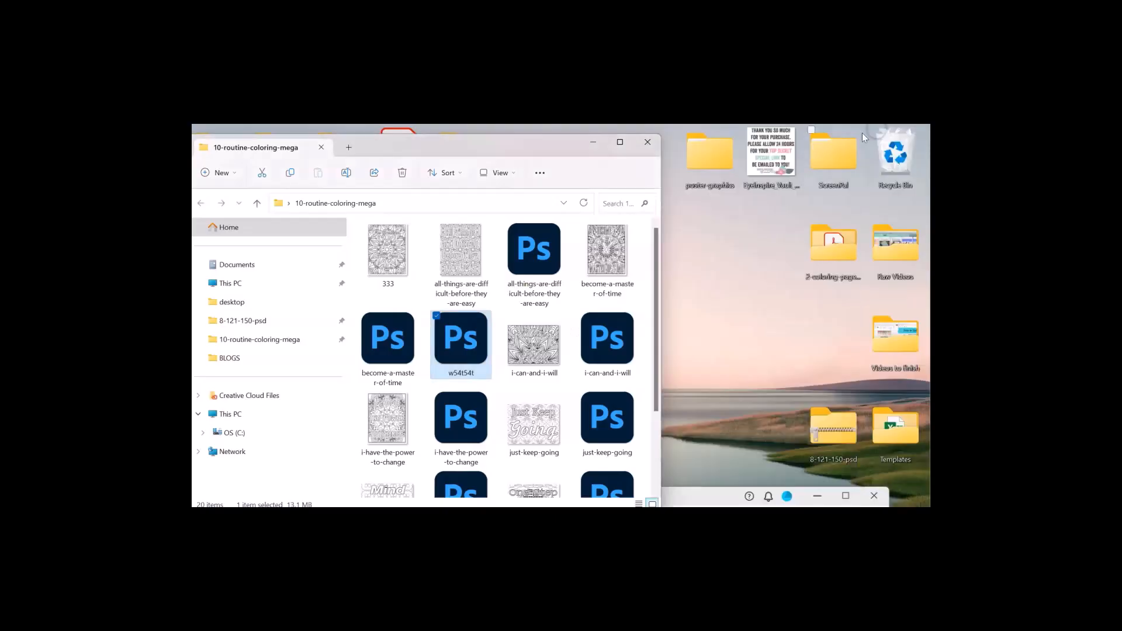
pyautogui.scroll(-1, 528, 329)
pyautogui.scroll(2, 528, 329)
pyautogui.doubleClick(450, 345)
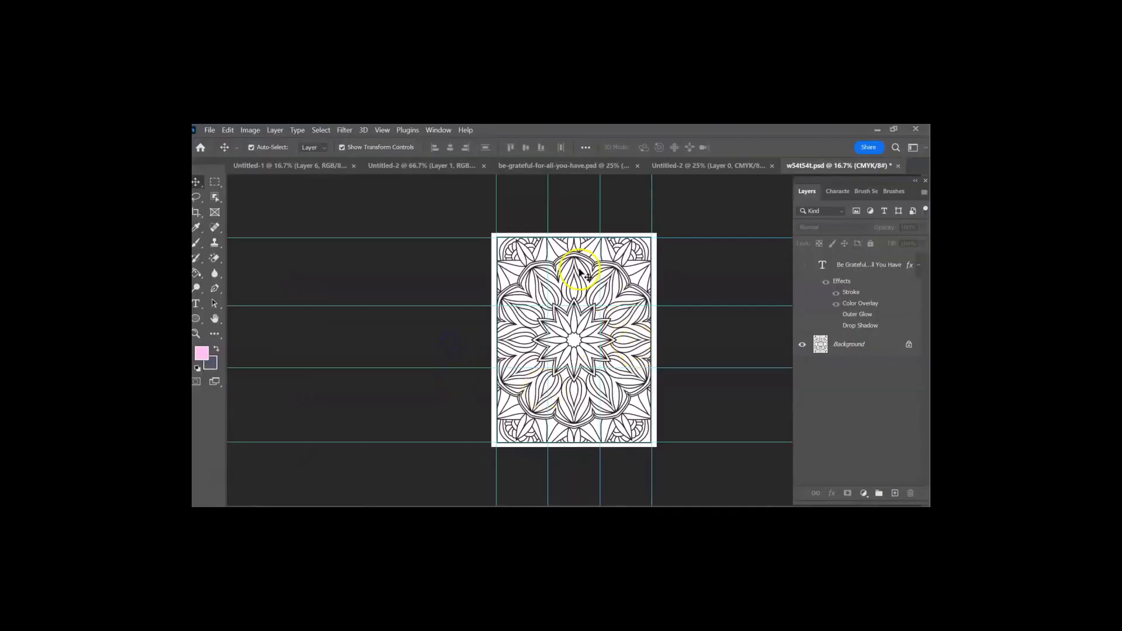
# Step: Show the "Be Grateful for All You Have" text layer and turn on its Outer Glow effect
pyautogui.click(804, 263)
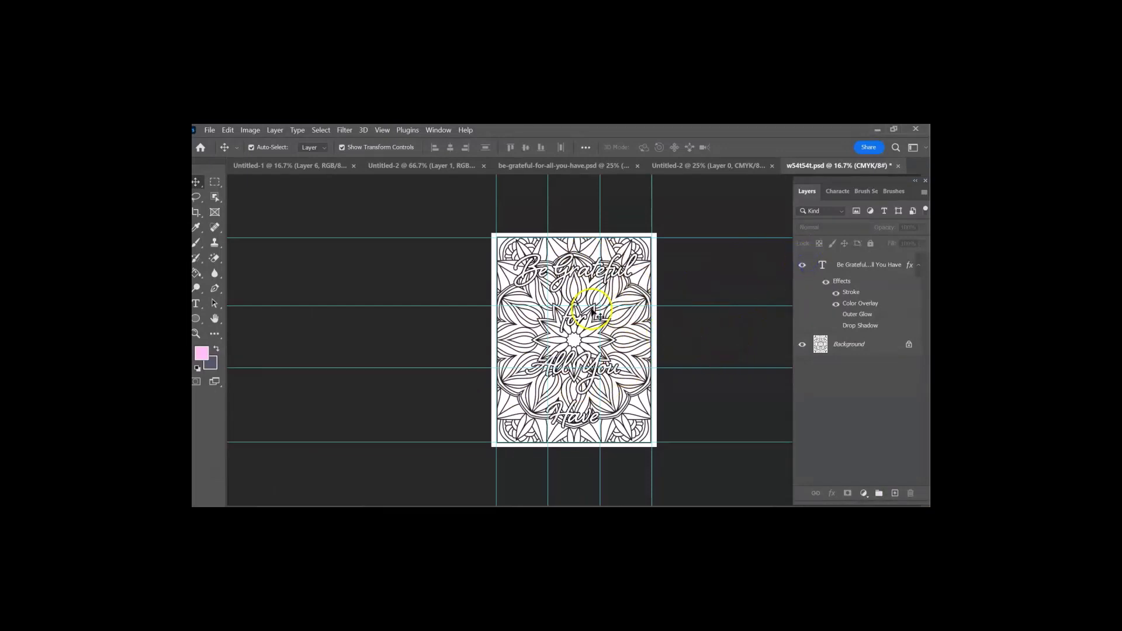
pyautogui.click(837, 315)
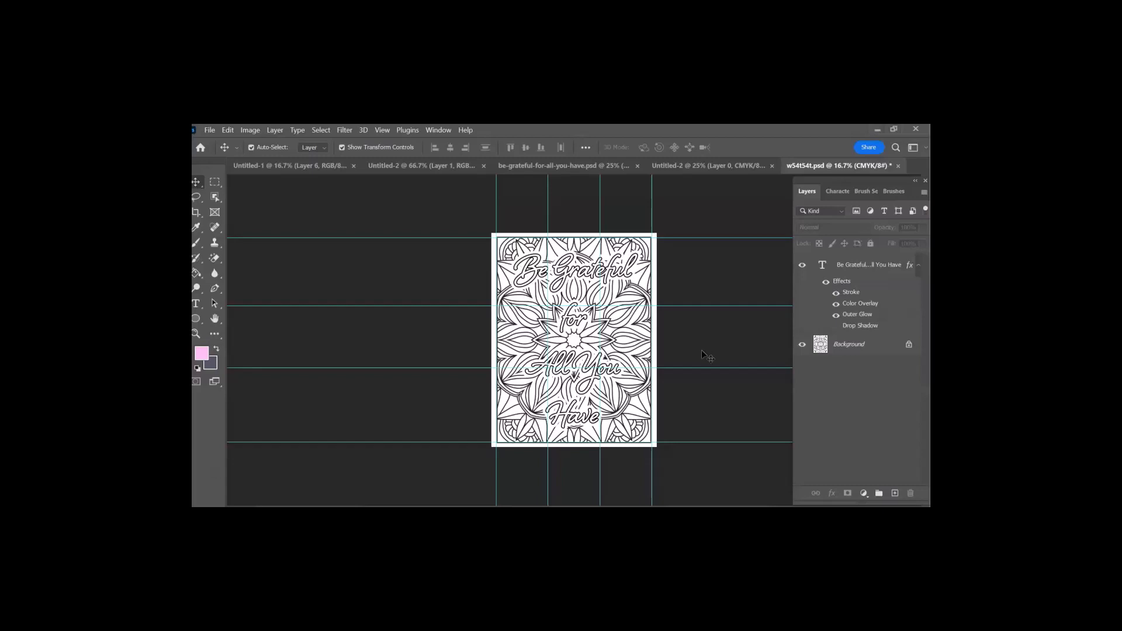
# Step: Switch to the Untitled-1 document and hide Layers 1 to 6, keeping only the pattern layer shown on transparency
pyautogui.click(307, 166)
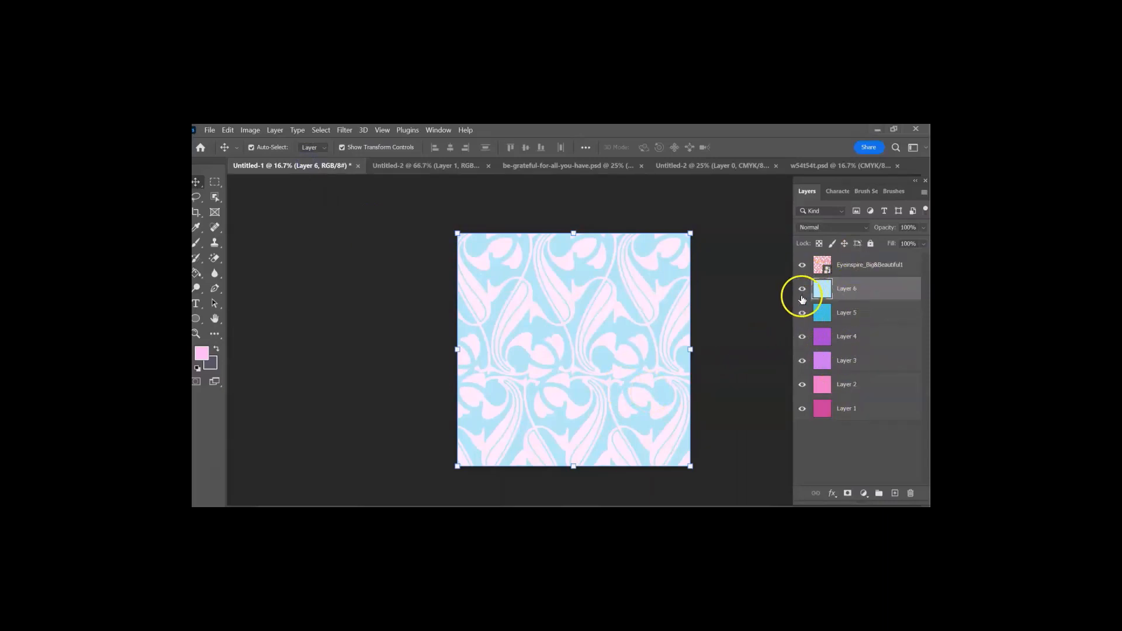
pyautogui.click(802, 266)
pyautogui.click(803, 267)
pyautogui.click(802, 289)
pyautogui.click(802, 289)
pyautogui.moveTo(803, 293); pyautogui.dragTo(802, 366)
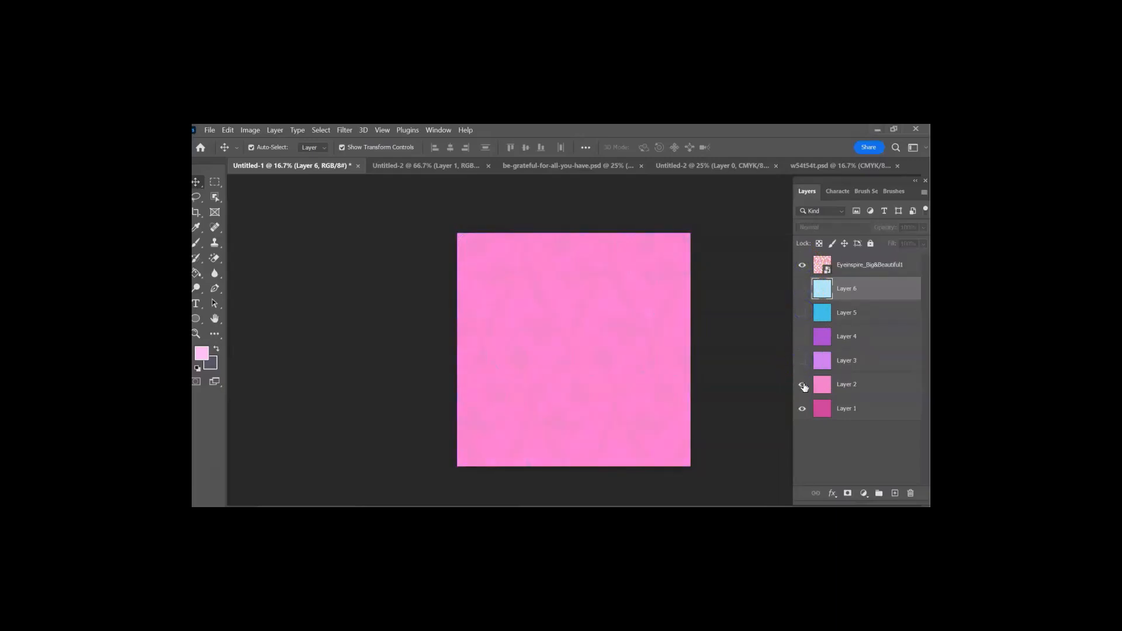
pyautogui.click(803, 386)
pyautogui.click(802, 408)
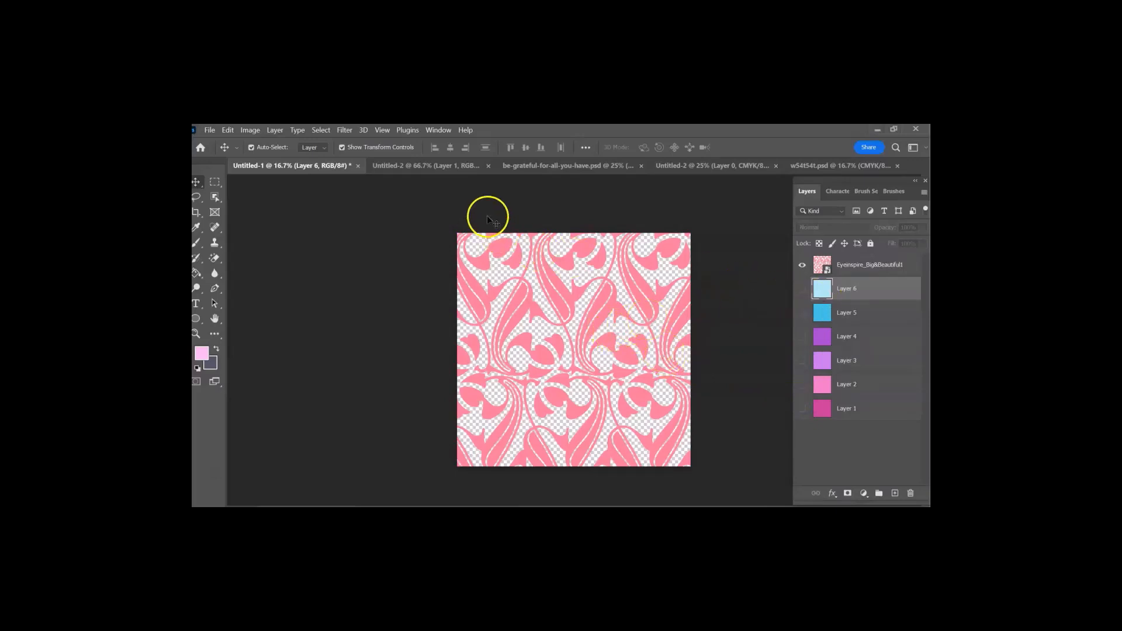
# Step: Return to w54t54t.psd and hide the "Be Grateful for All You Have" text layer
pyautogui.click(802, 167)
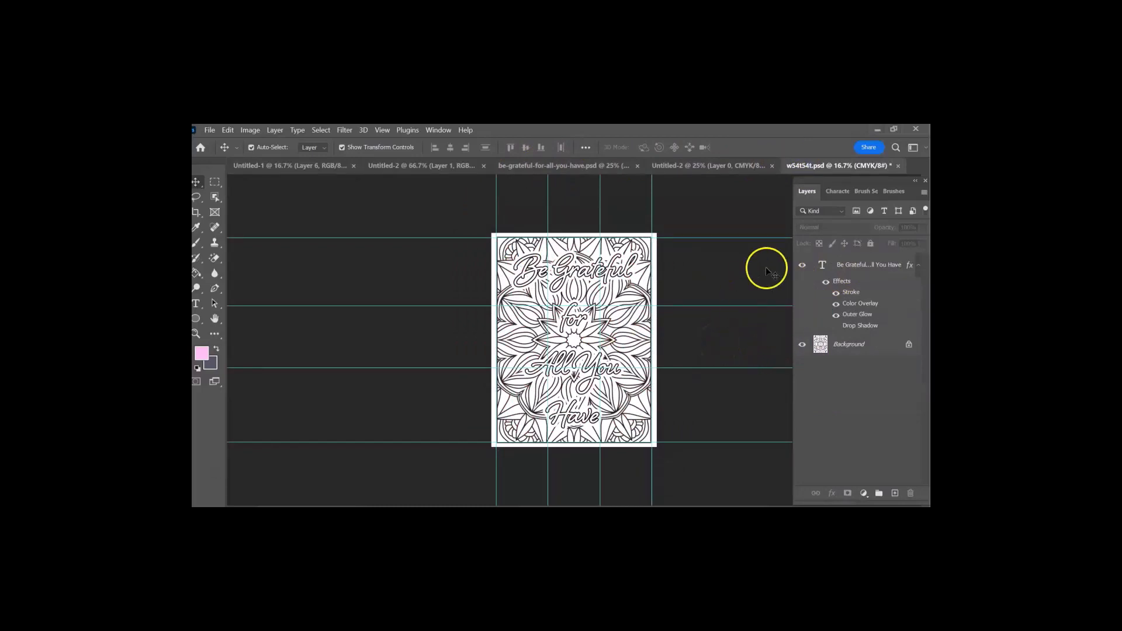
pyautogui.click(803, 266)
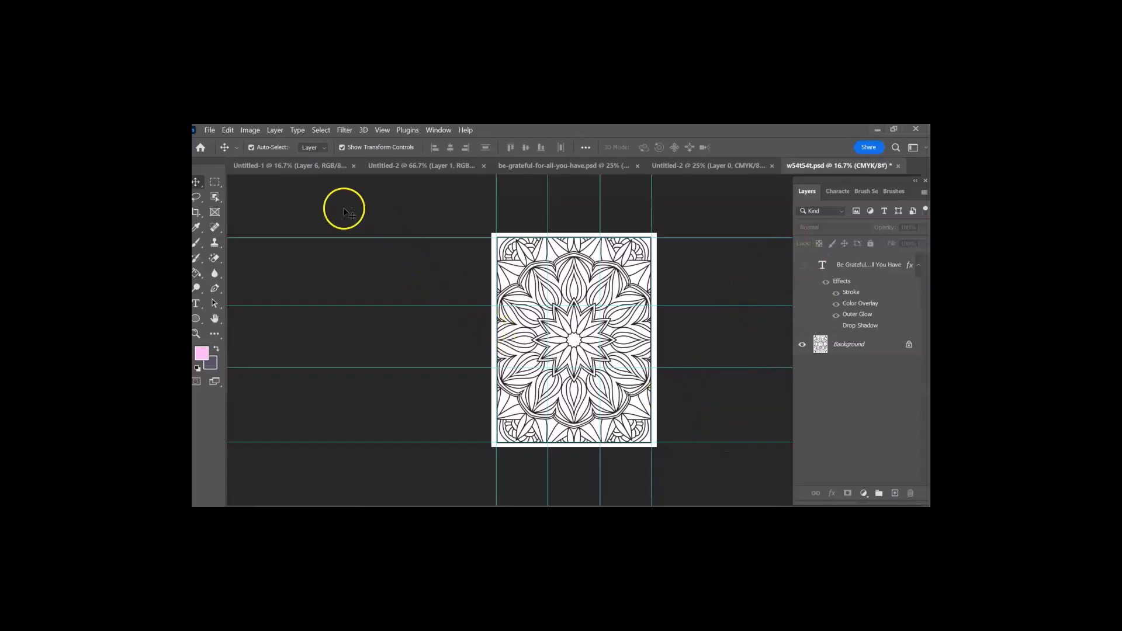
pyautogui.click(210, 133)
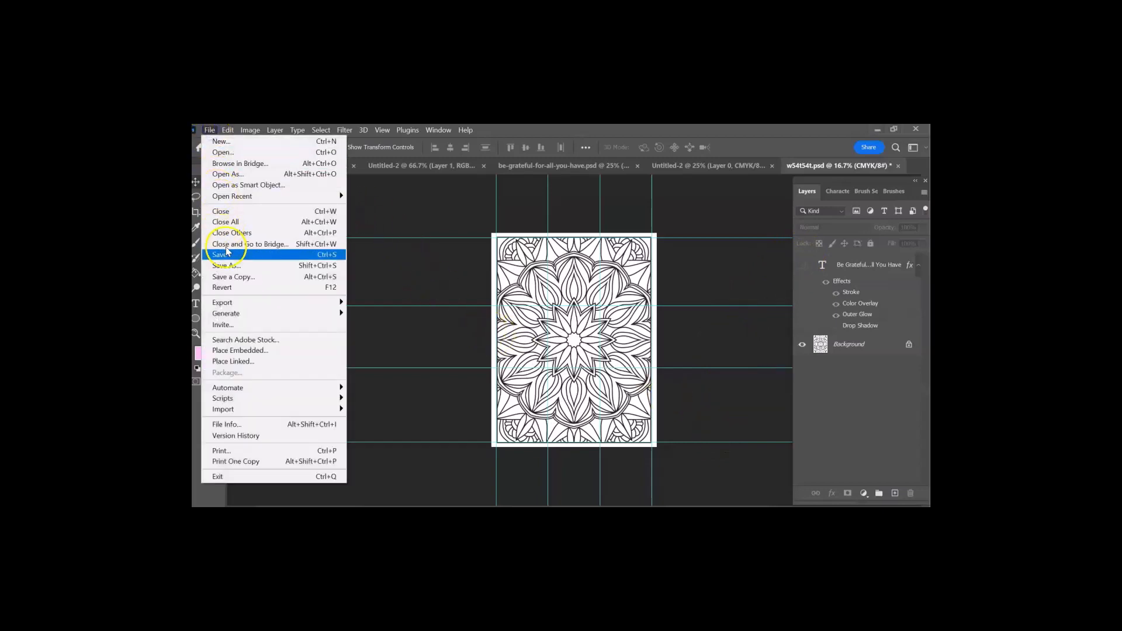
pyautogui.moveTo(244, 302)
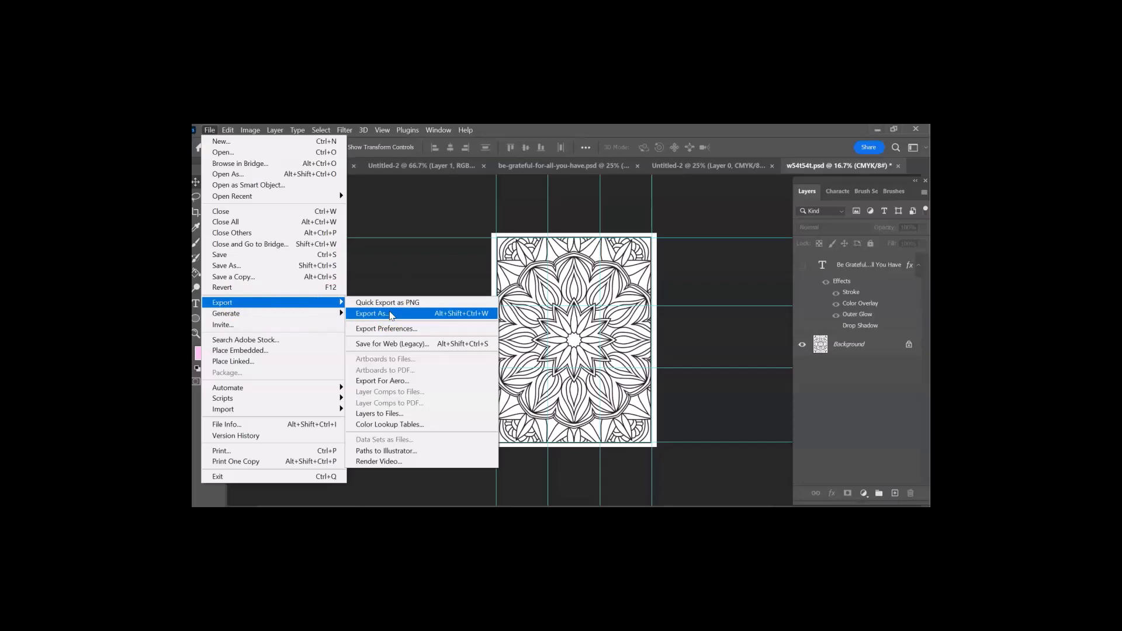
pyautogui.click(401, 260)
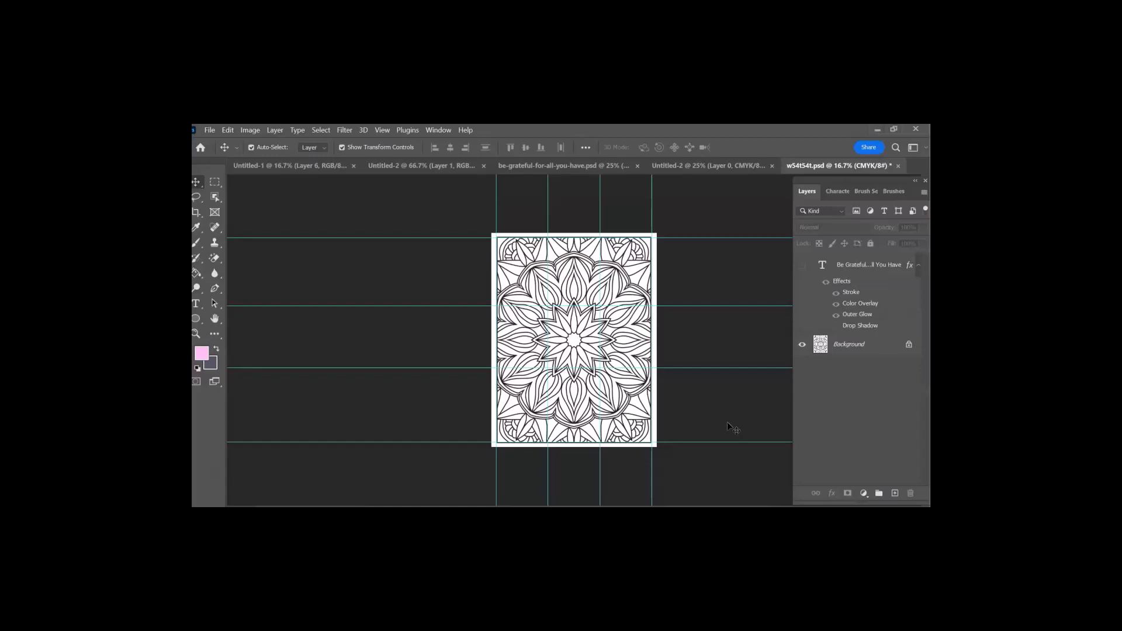
pyautogui.click(802, 265)
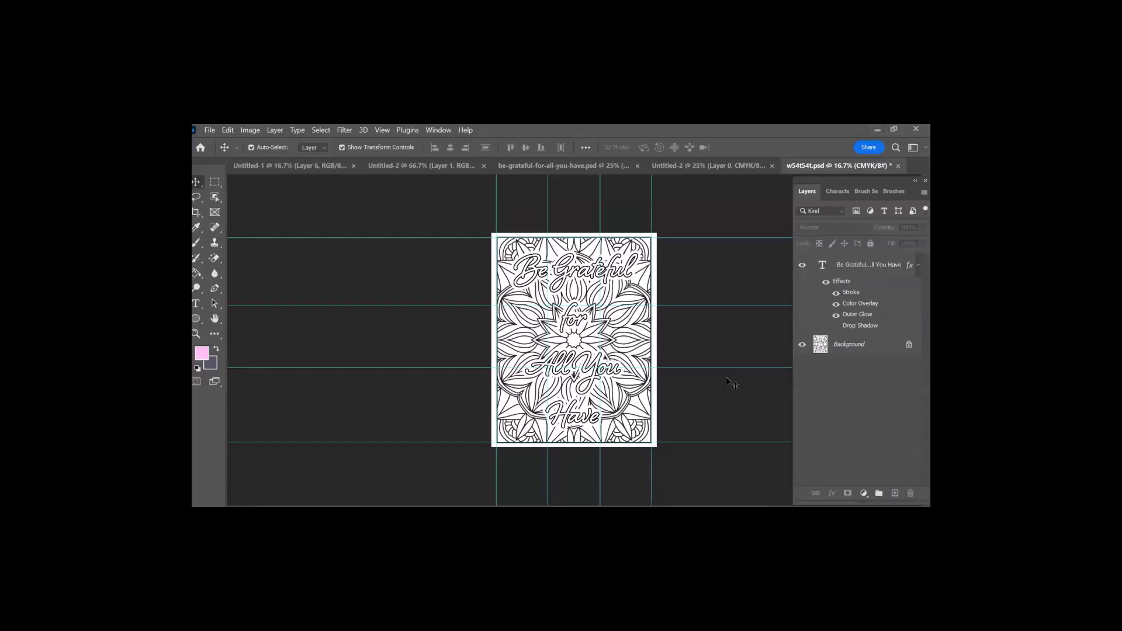
pyautogui.click(803, 266)
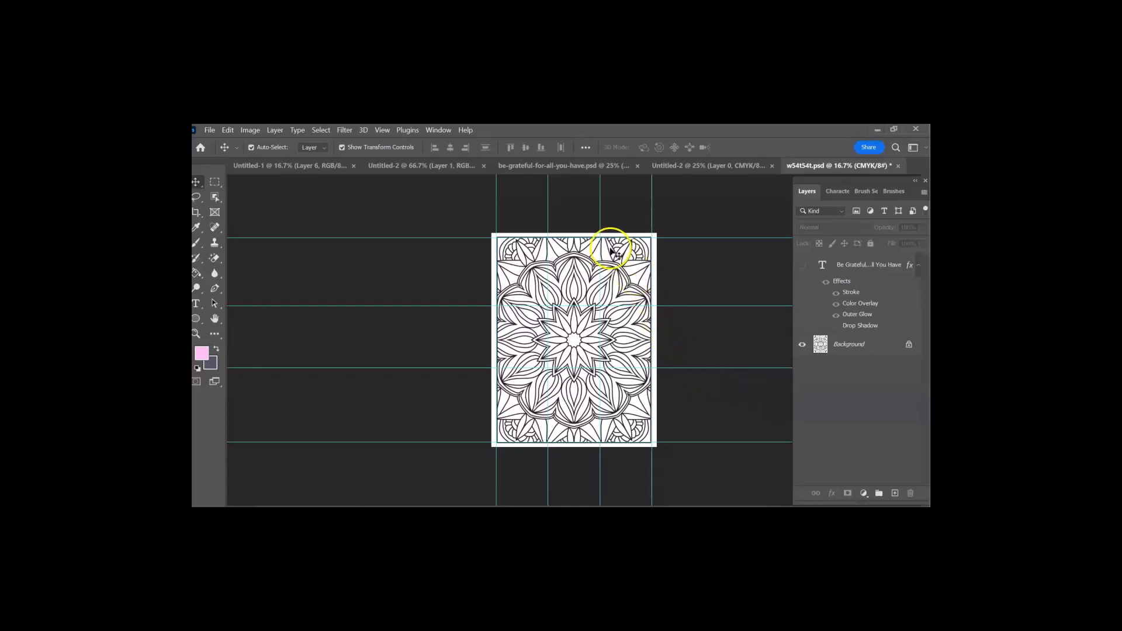
# Step: Unlock the Background layer of the mandala page and hide the guides
pyautogui.click(910, 348)
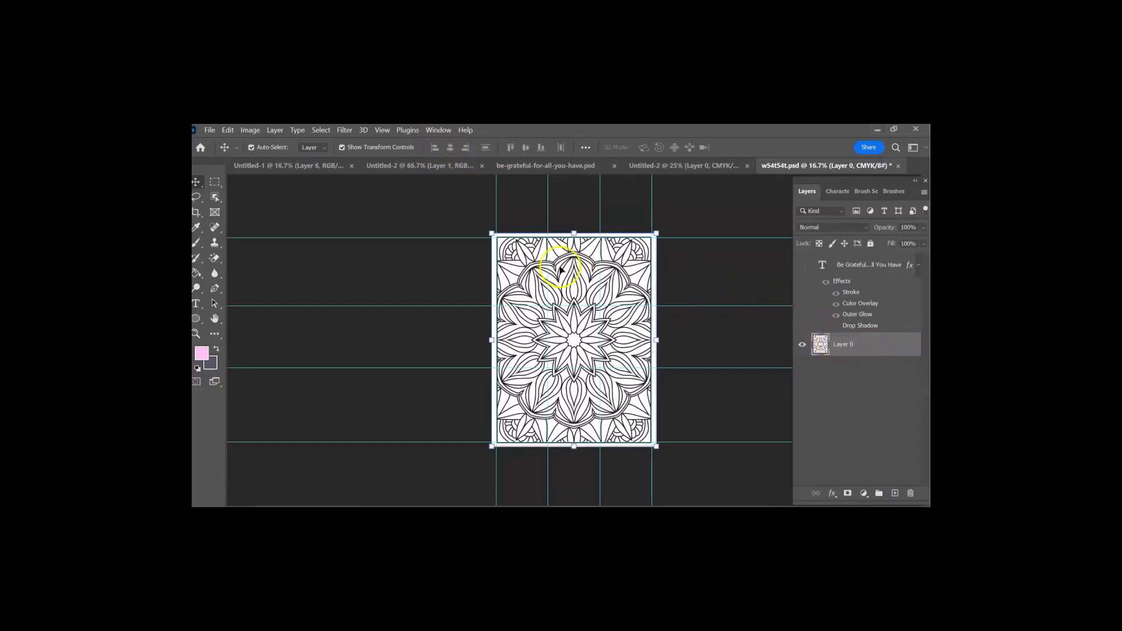
pyautogui.hotkey('ctrl', 'h')
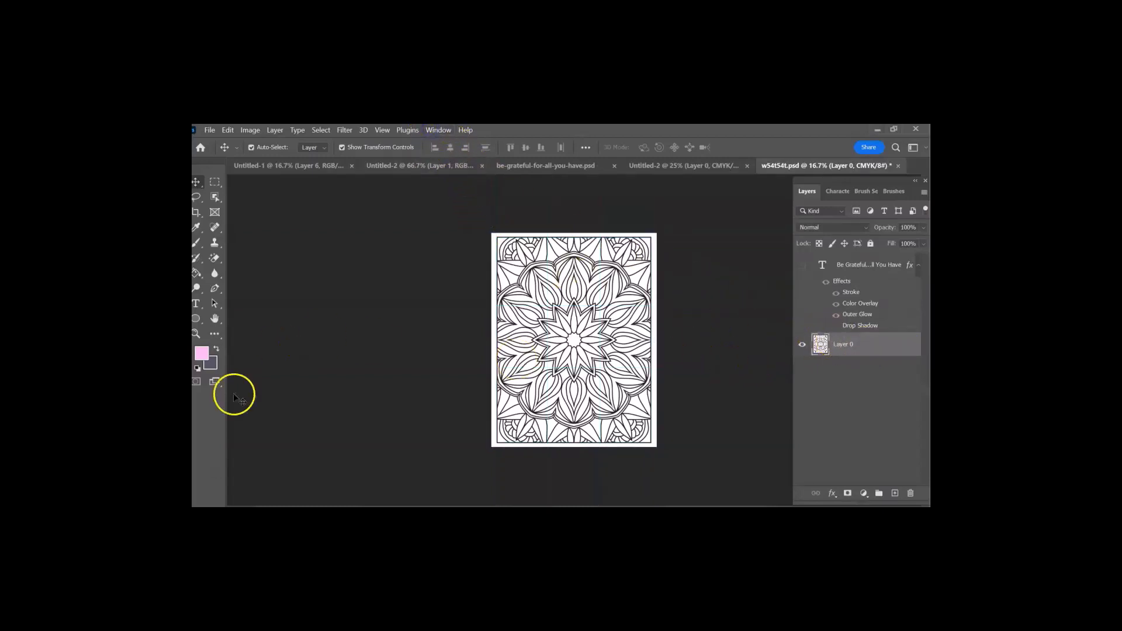
pyautogui.click(382, 130)
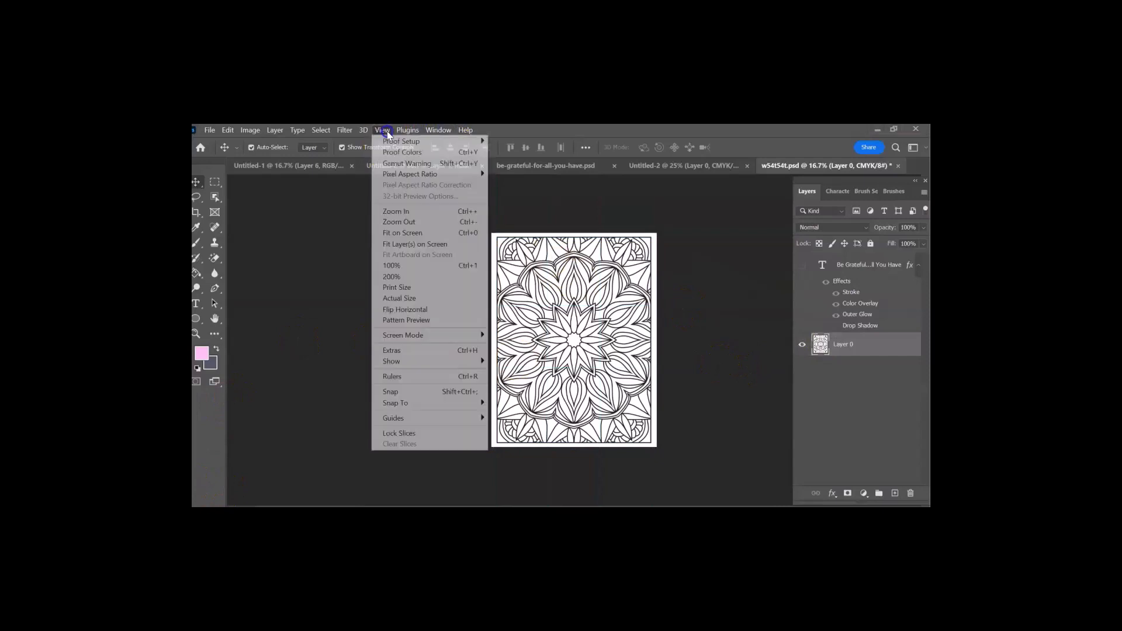
pyautogui.click(433, 233)
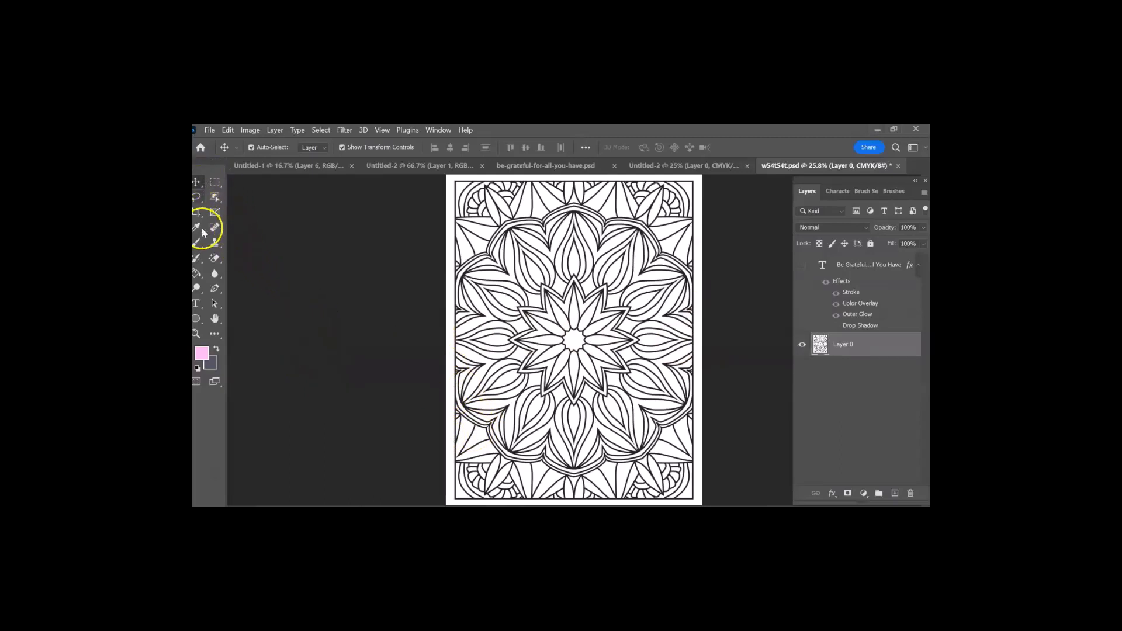
# Step: With the Magic Eraser, erase the white from the flower's central circle and eight sections just outside the petal ring, above and below
pyautogui.click(217, 258)
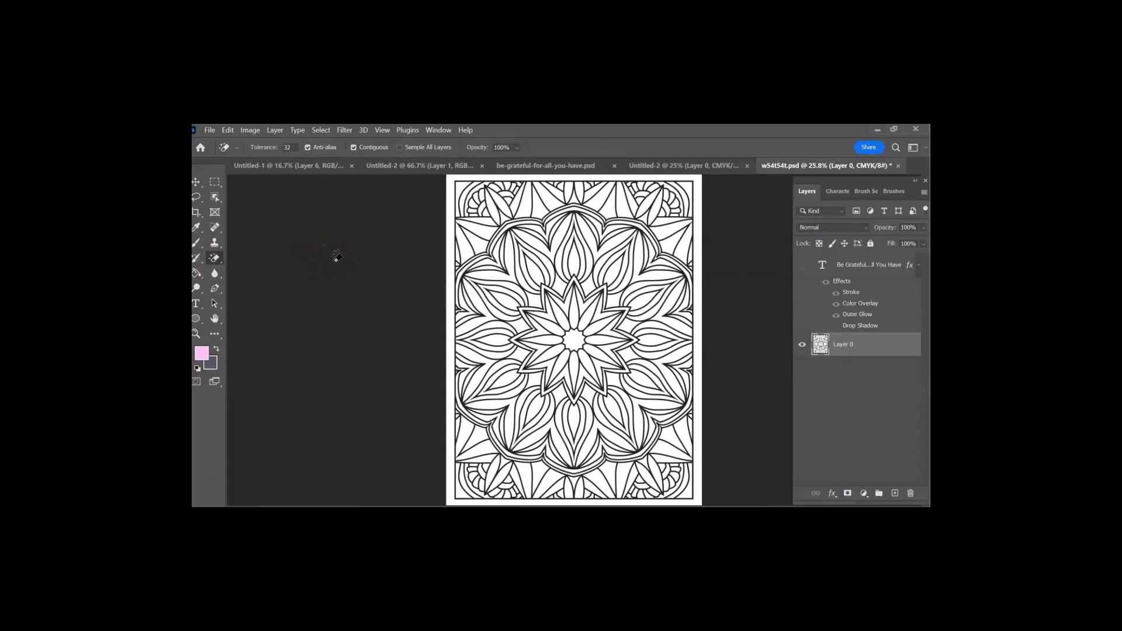
pyautogui.click(479, 244)
pyautogui.click(540, 207)
pyautogui.click(611, 205)
pyautogui.click(673, 241)
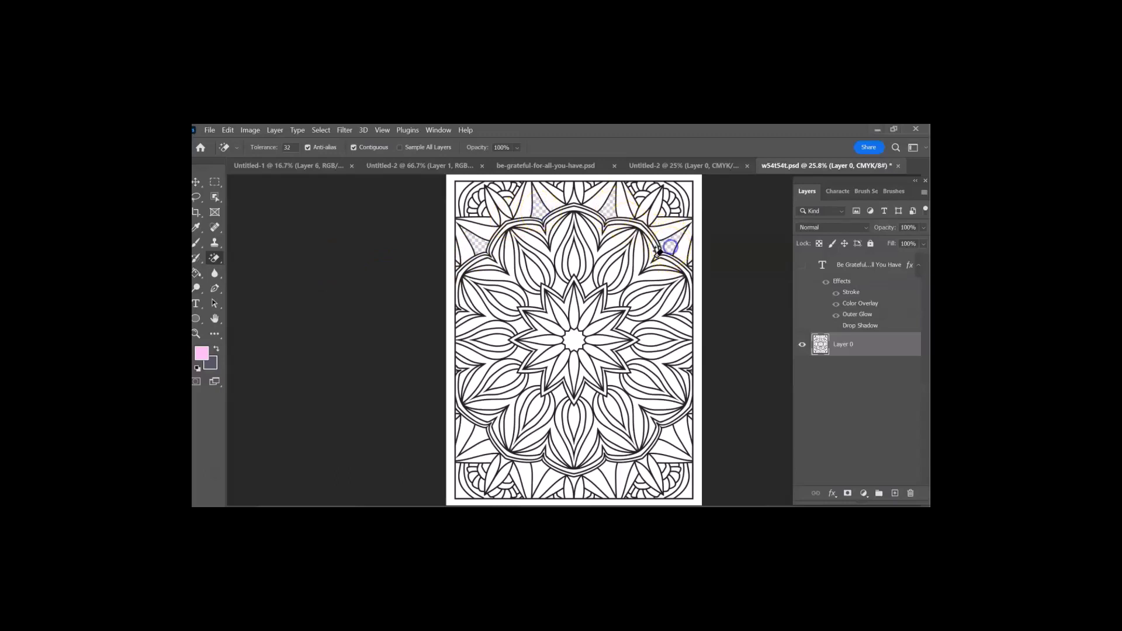
pyautogui.click(576, 338)
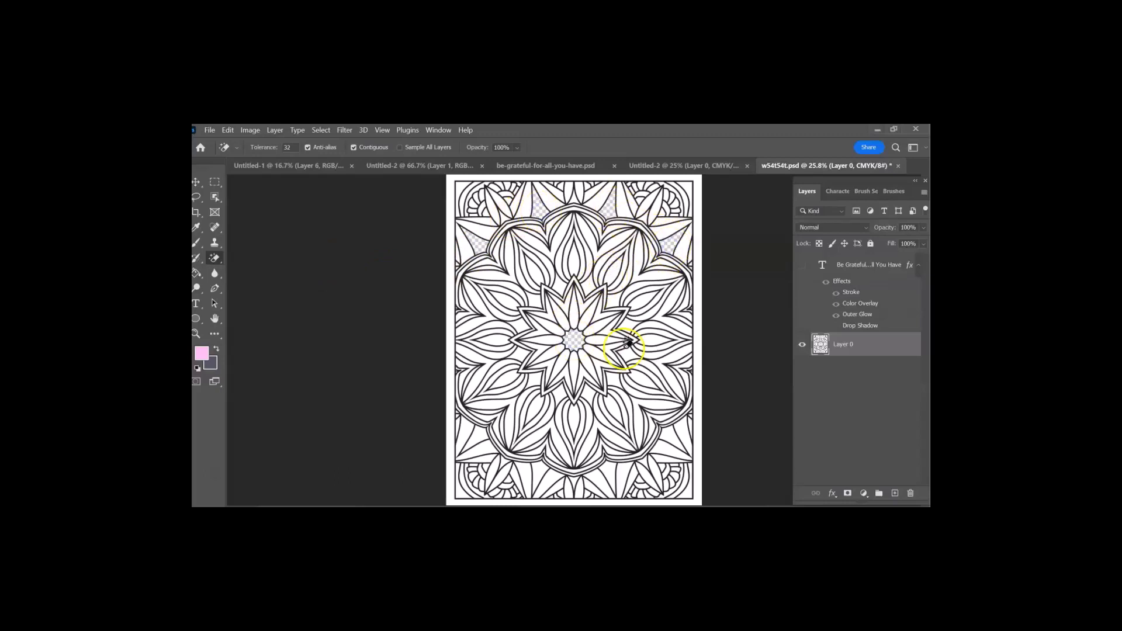
pyautogui.click(675, 433)
pyautogui.click(609, 477)
pyautogui.click(537, 471)
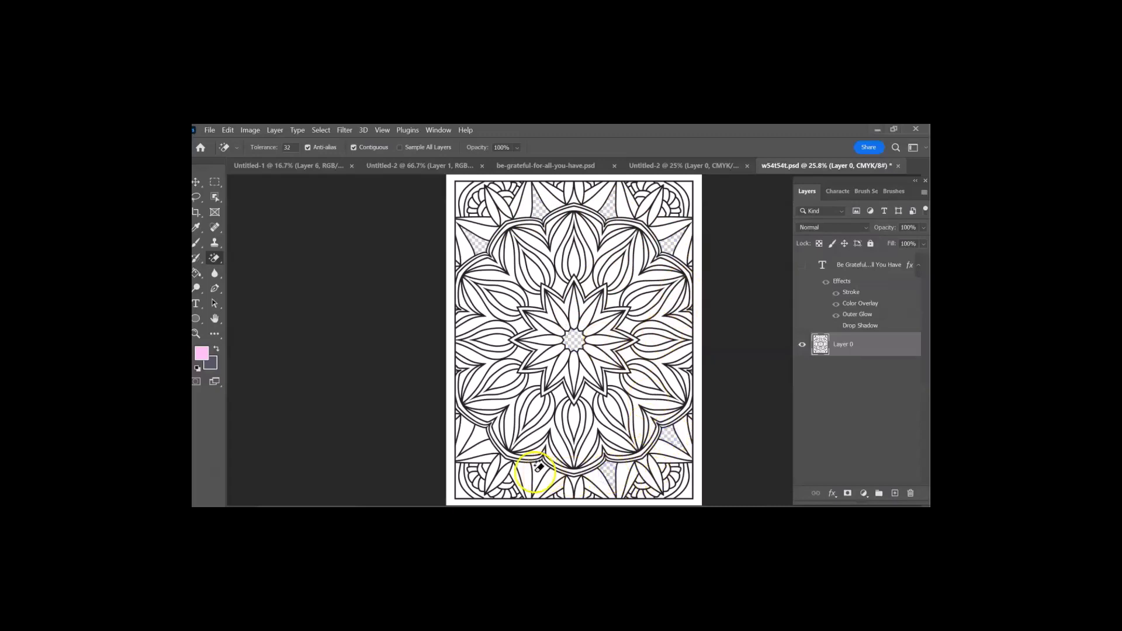
pyautogui.click(477, 440)
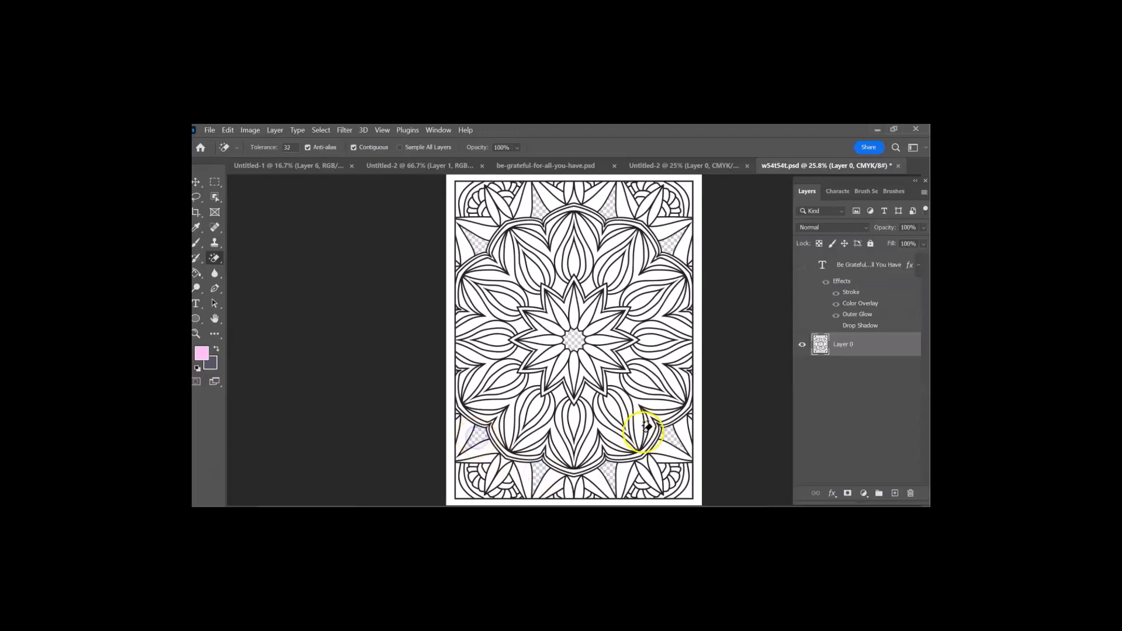
# Step: Erase the white centres of the five upper petals around the star with the Magic Eraser
pyautogui.click(510, 300)
pyautogui.click(534, 275)
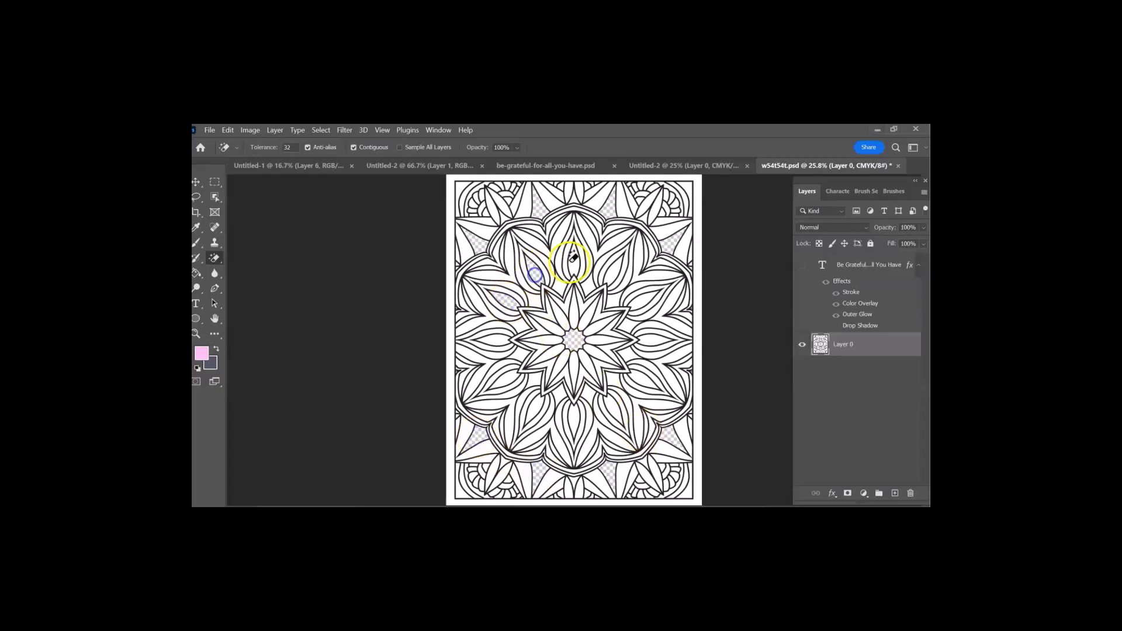
pyautogui.click(574, 261)
pyautogui.click(613, 266)
pyautogui.click(643, 300)
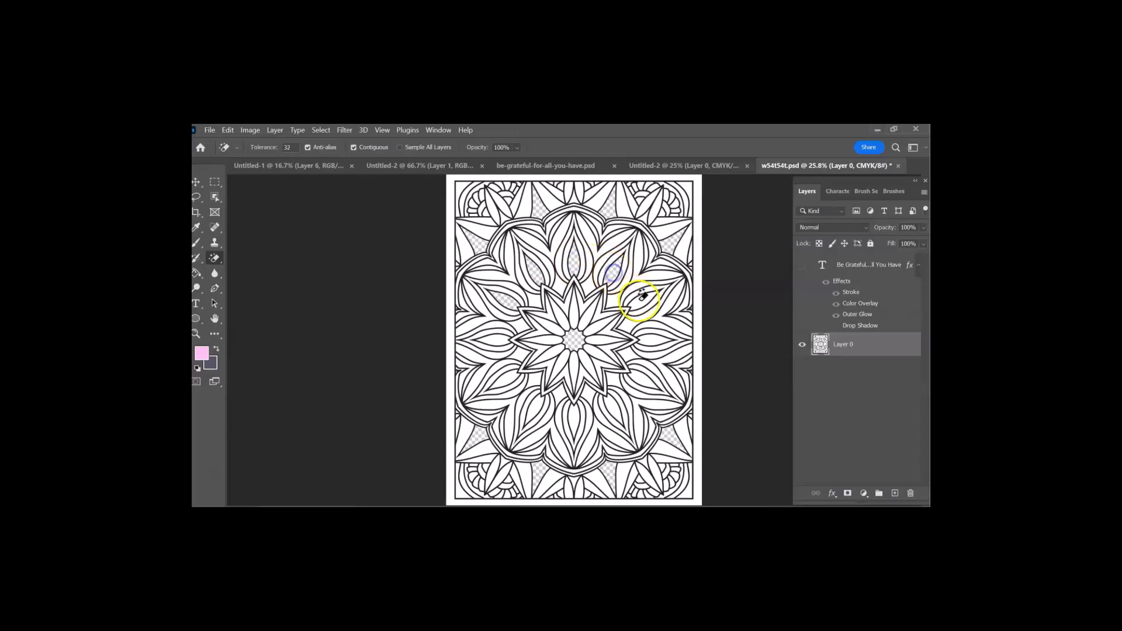
pyautogui.click(688, 308)
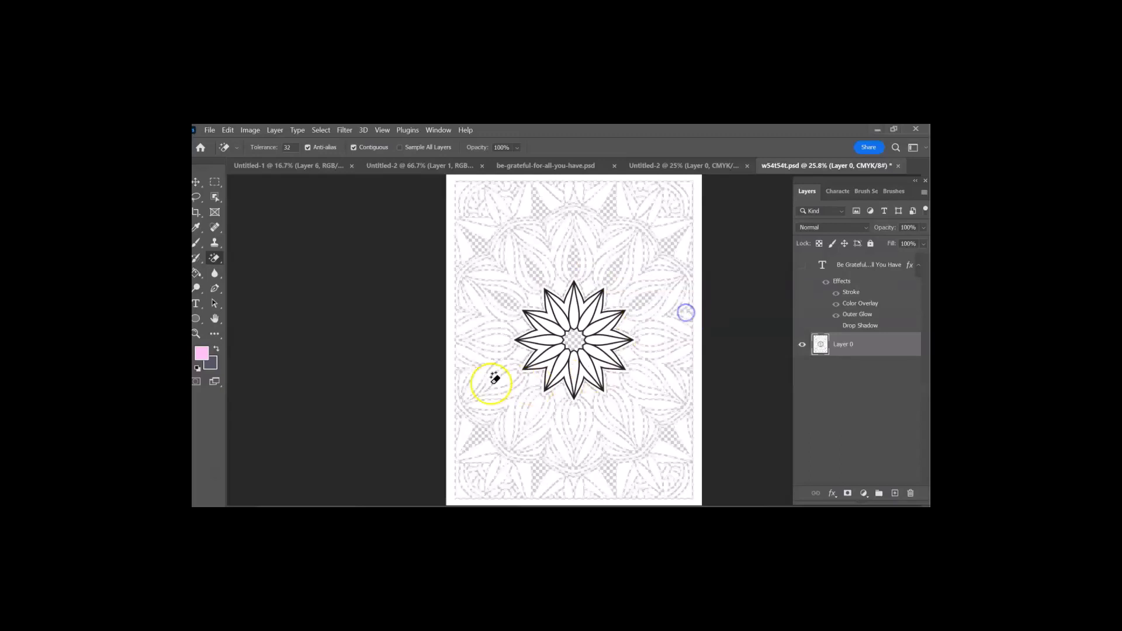
pyautogui.click(227, 131)
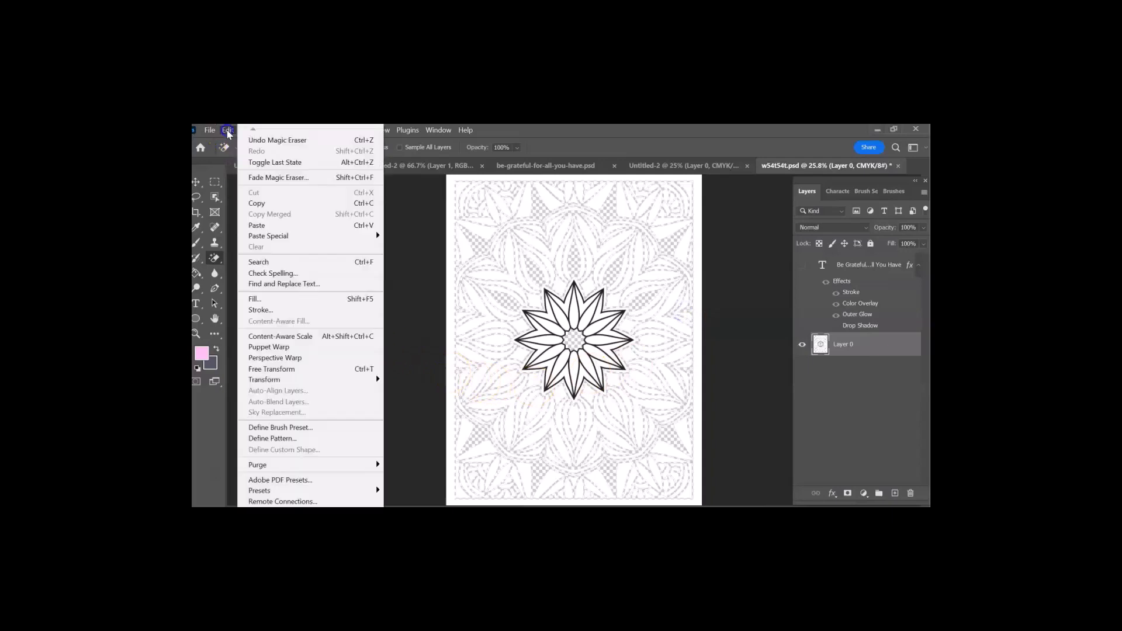
pyautogui.click(272, 141)
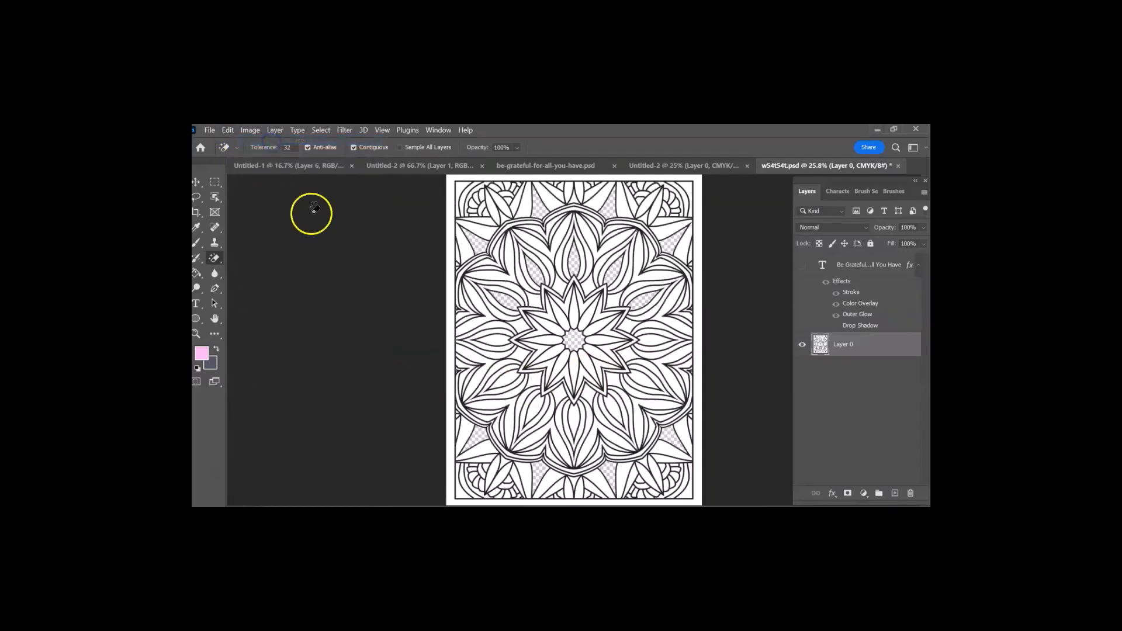
# Step: Erase the white centres of the side and lower petals around the star with the Magic Eraser
pyautogui.click(496, 340)
pyautogui.click(505, 379)
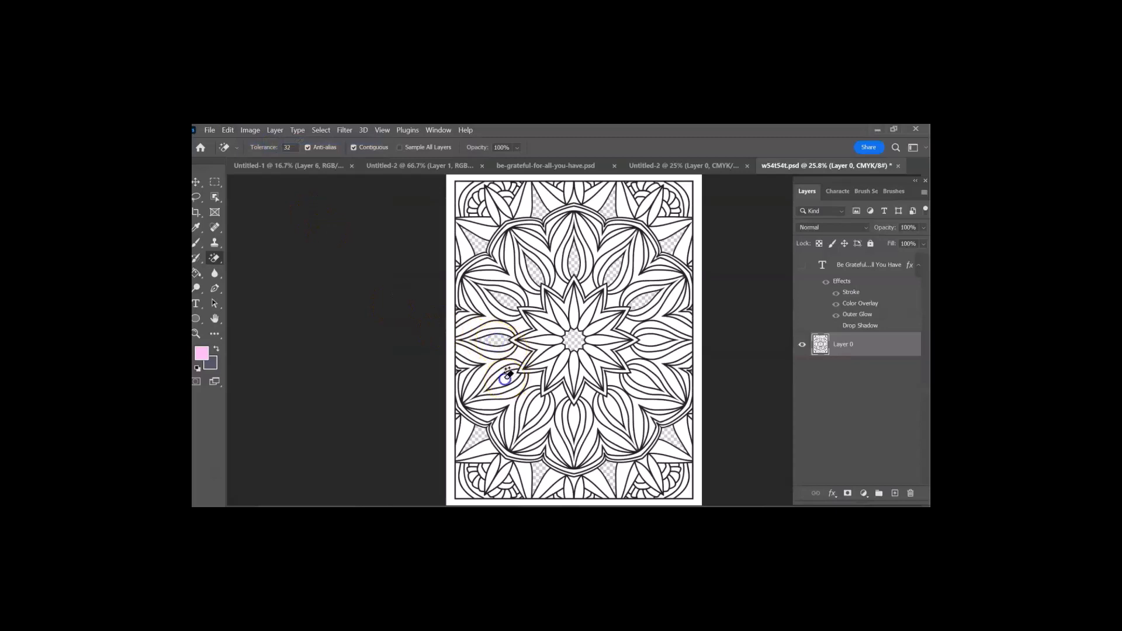
pyautogui.click(614, 401)
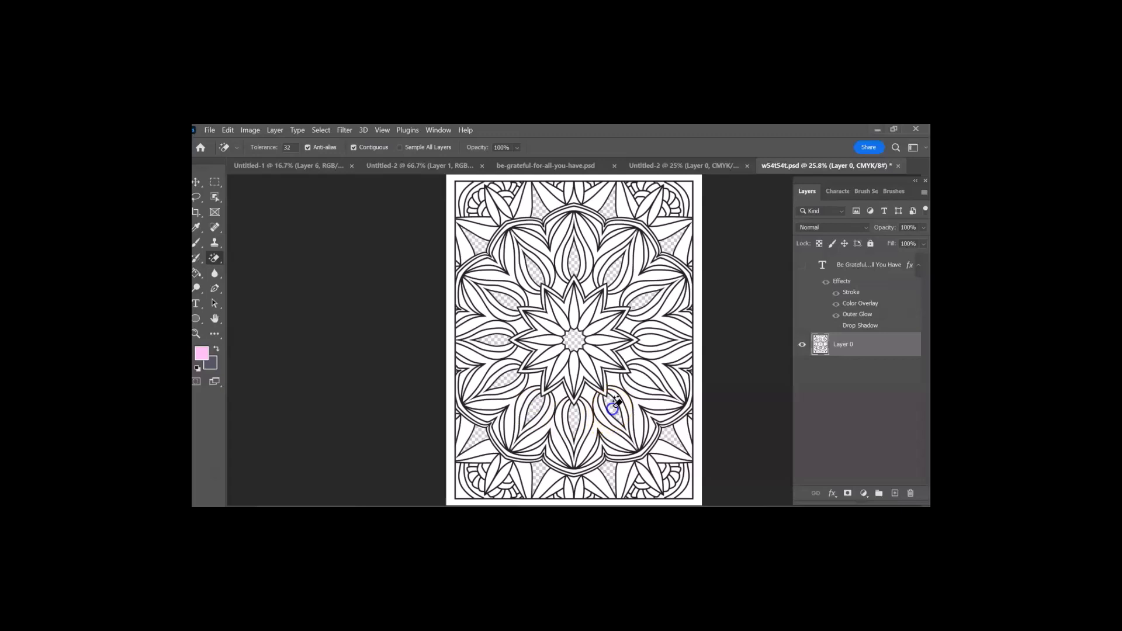
pyautogui.click(643, 383)
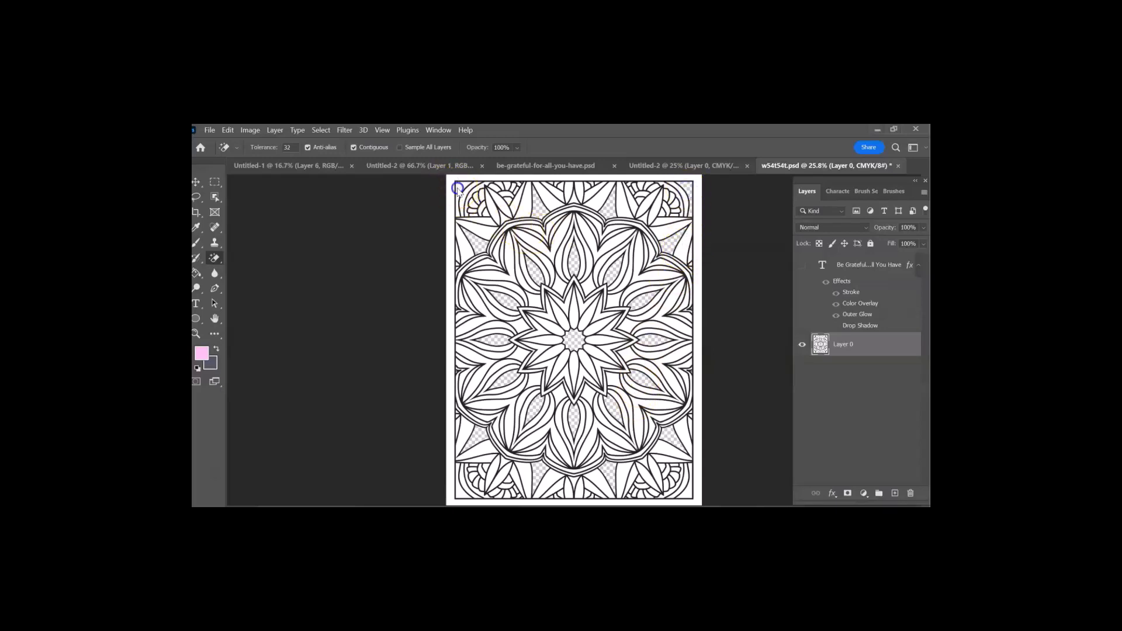
pyautogui.click(567, 190)
# Step: In the Untitled-2 mandala document, add four new empty layers and move Layer 6 directly below Layer 4
pyautogui.hotkey('ctrl', 'shift', 'Tab')
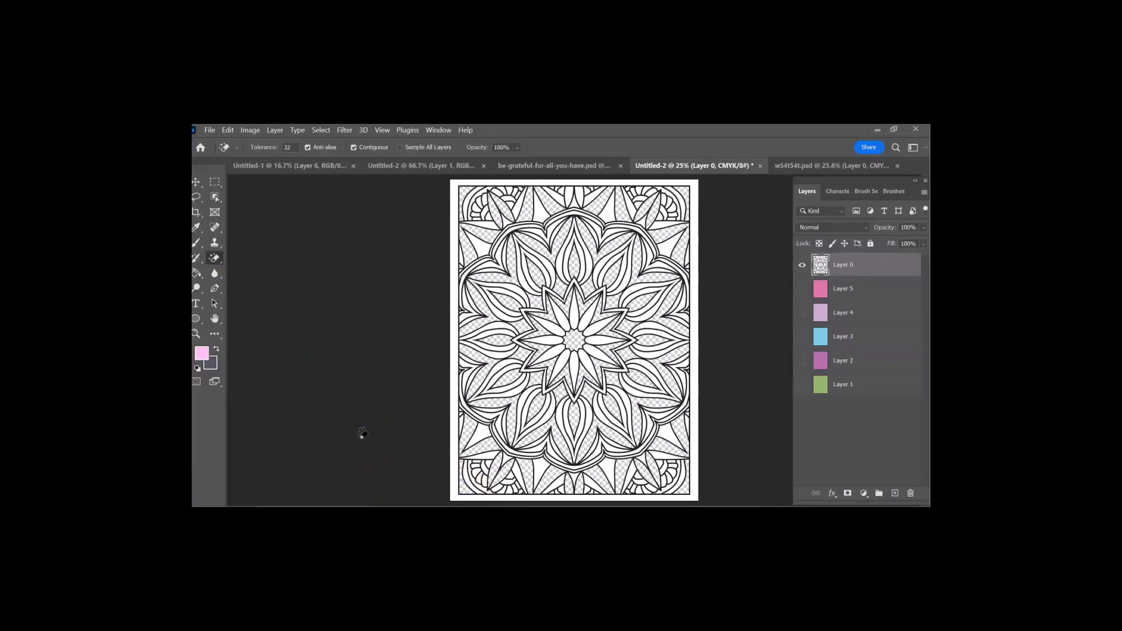
pyautogui.click(568, 194)
pyautogui.click(895, 494)
pyautogui.click(895, 494)
pyautogui.click(895, 494)
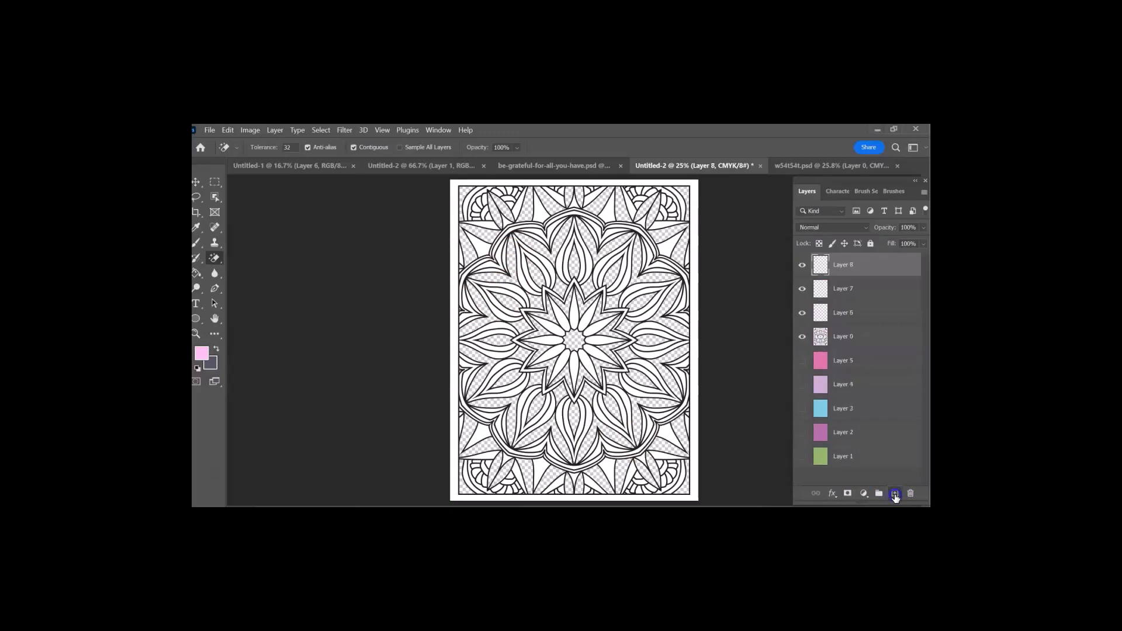
pyautogui.click(895, 494)
pyautogui.moveTo(856, 338); pyautogui.dragTo(857, 413)
# Step: Fill Layer 6 with dark purple #591150 using the Paint Bucket, hiding Layer 0 during the fill and showing it again
pyautogui.click(202, 354)
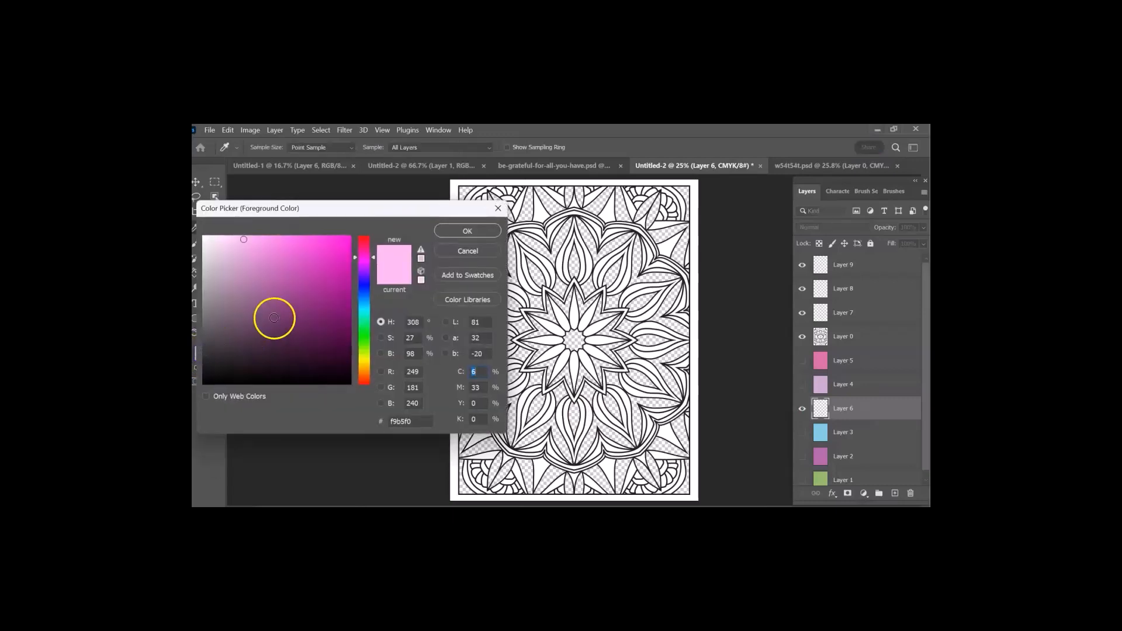
pyautogui.moveTo(274, 318); pyautogui.dragTo(323, 332)
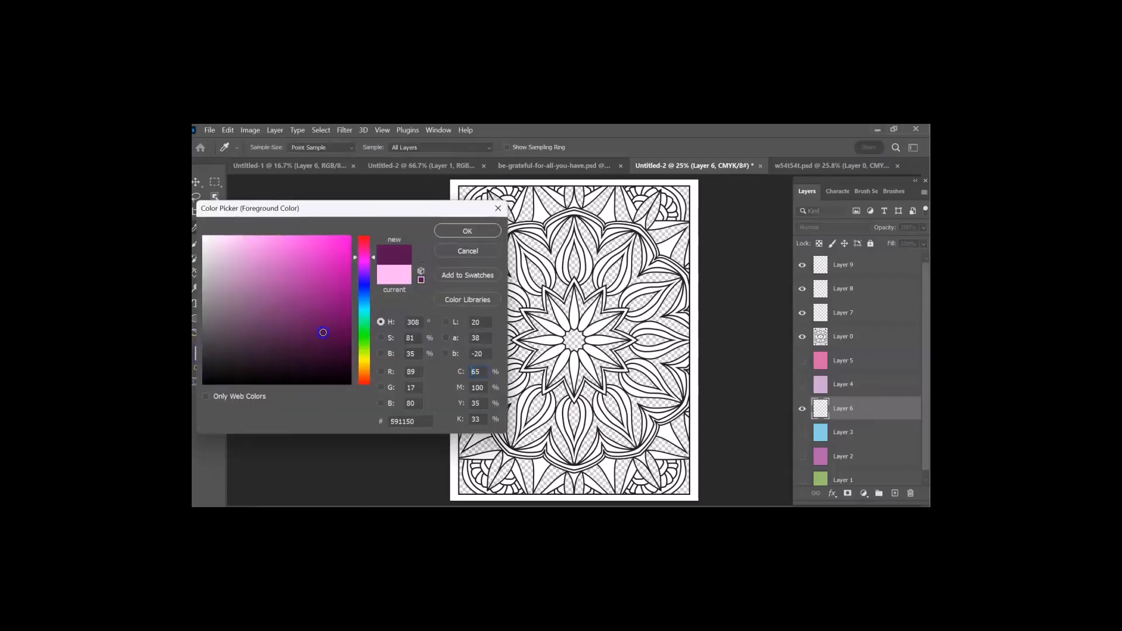
pyautogui.click(470, 232)
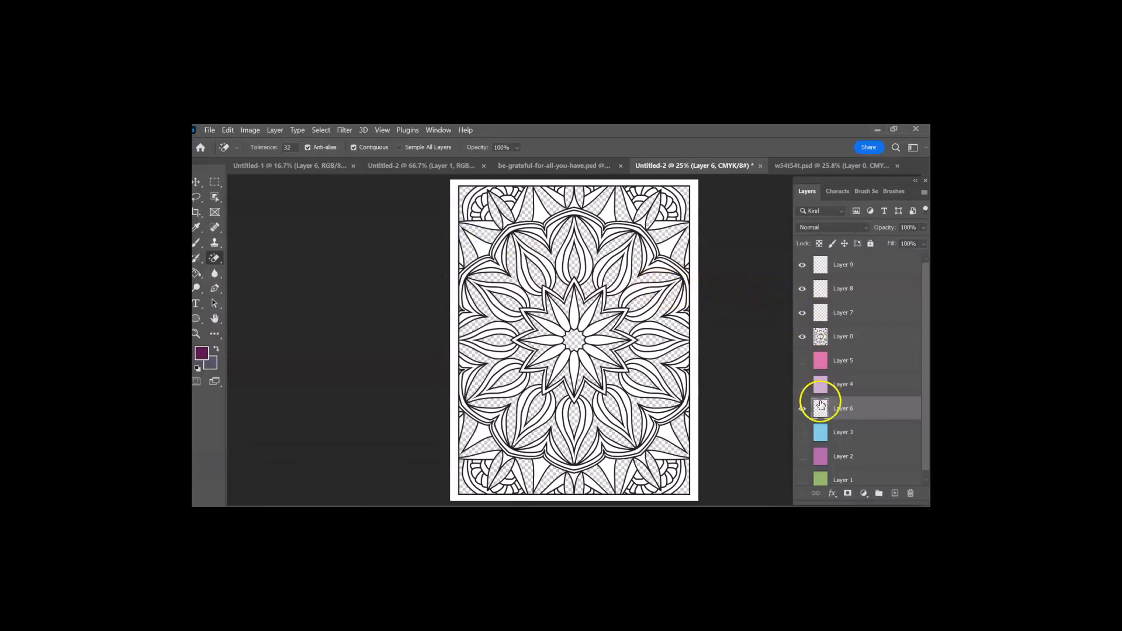
pyautogui.click(802, 338)
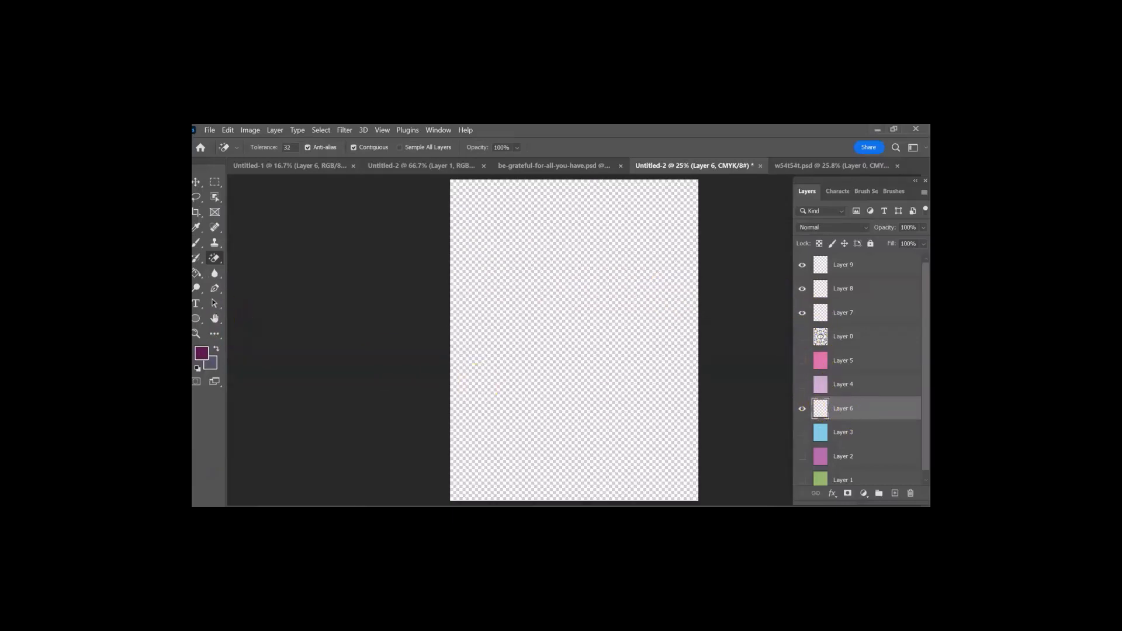
pyautogui.click(197, 273)
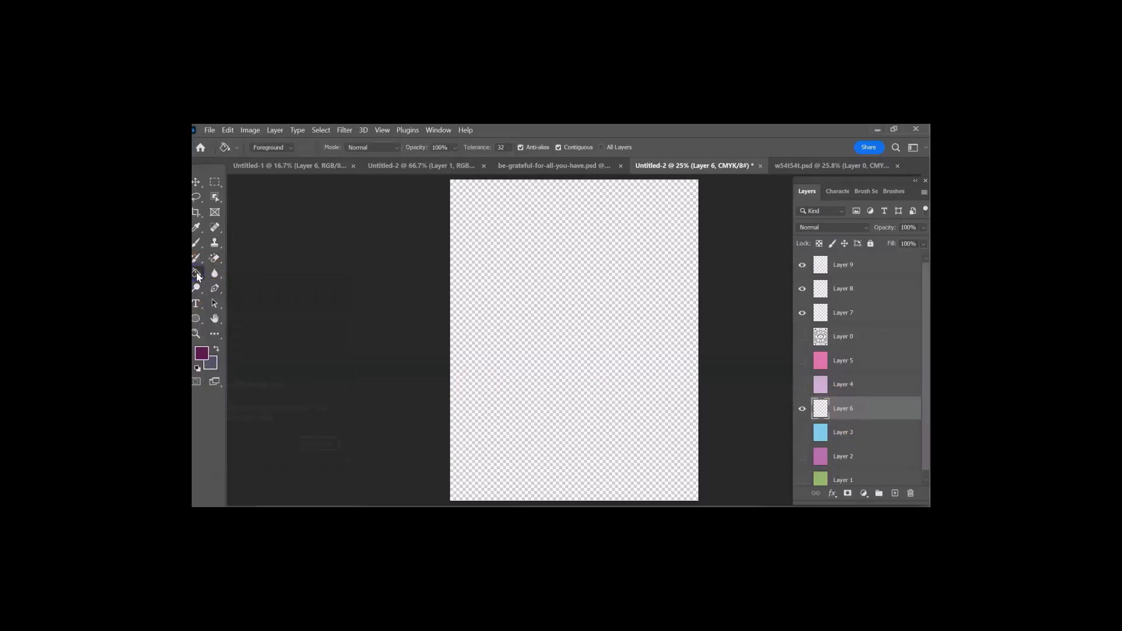
pyautogui.click(594, 343)
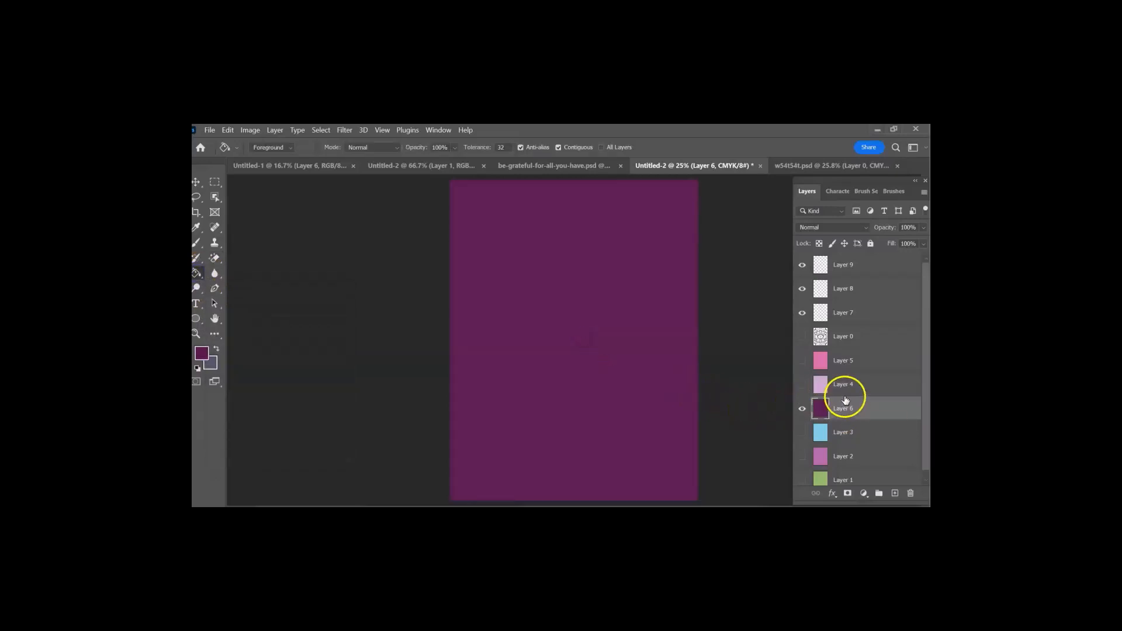
pyautogui.click(803, 338)
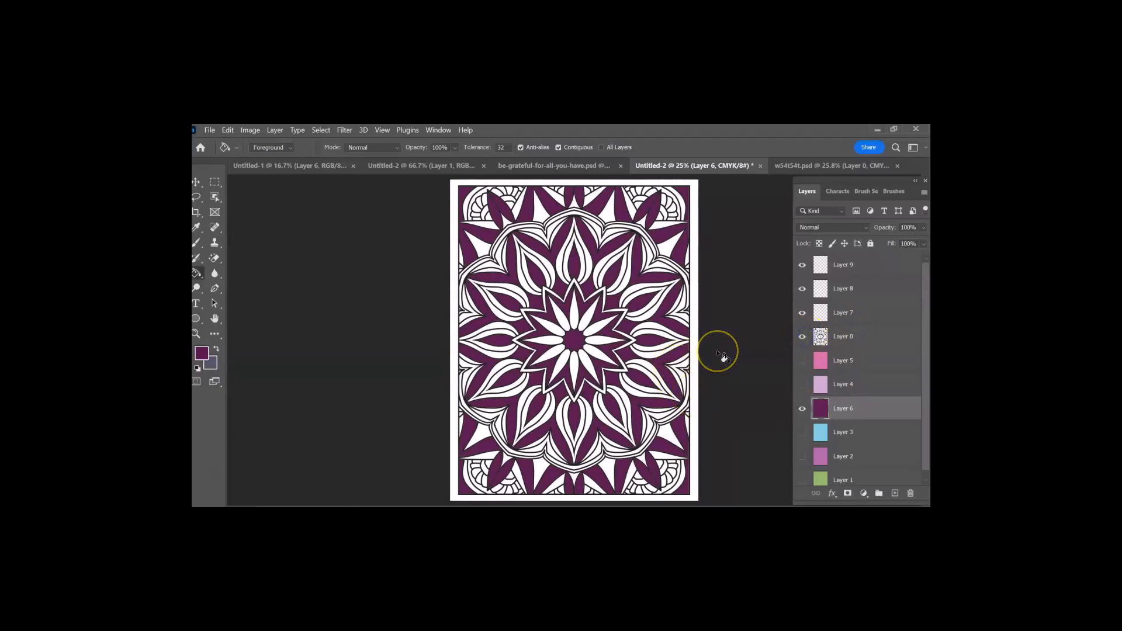
# Step: Preview the mandala over pink Layer 5, lilac Layer 4 and blue Layer 3 in turn, hiding Layer 6 and each colour after viewing
pyautogui.click(818, 365)
pyautogui.click(802, 361)
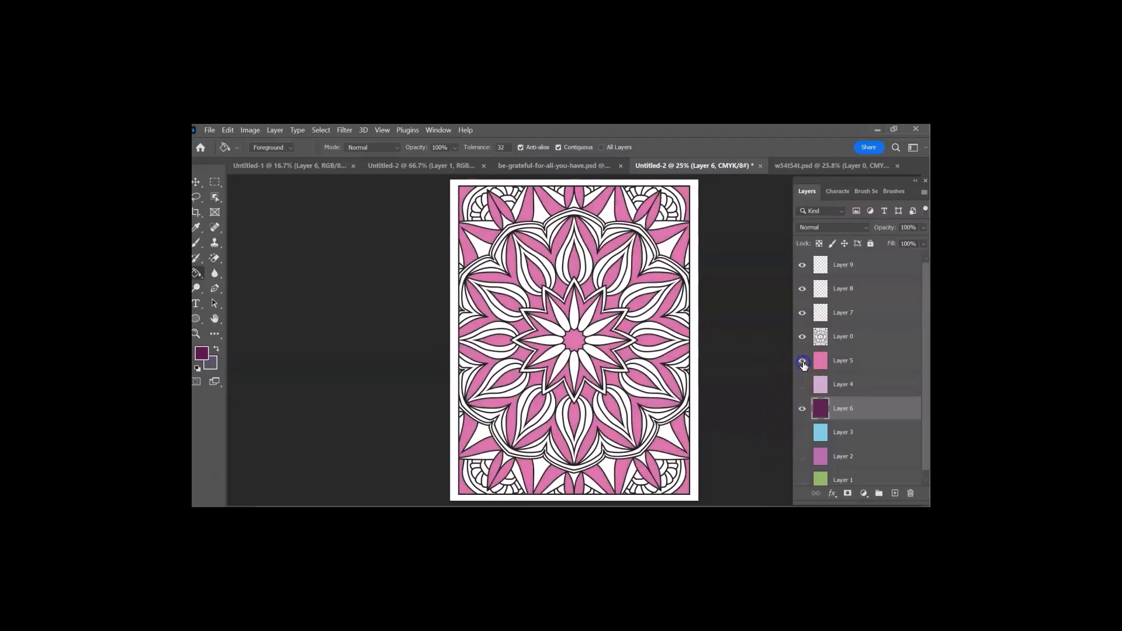
pyautogui.click(803, 409)
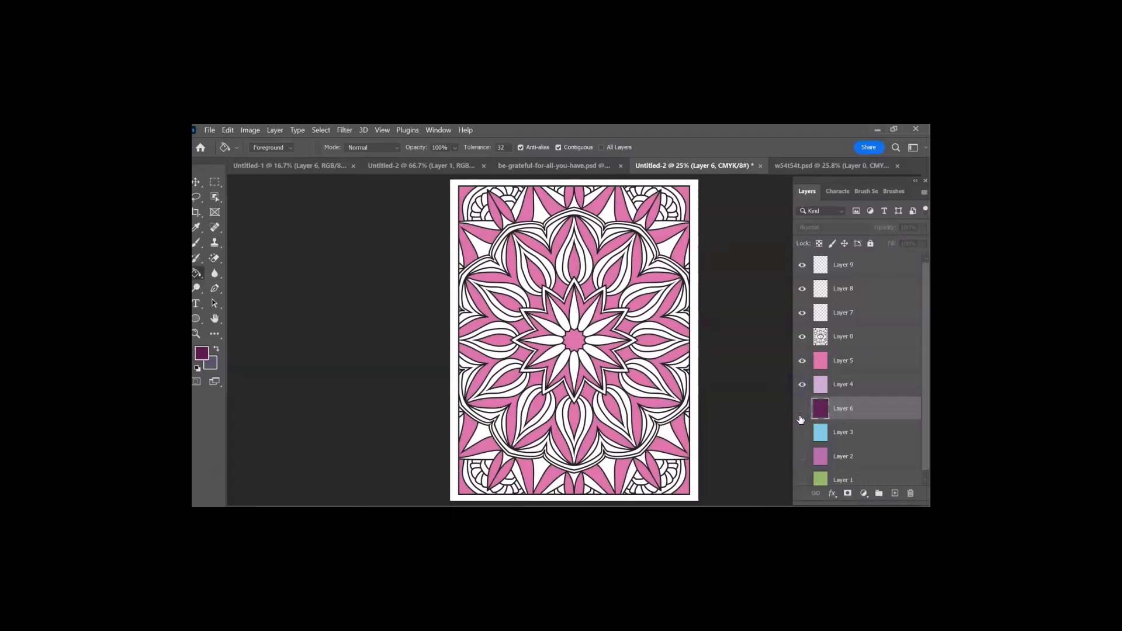
pyautogui.click(802, 361)
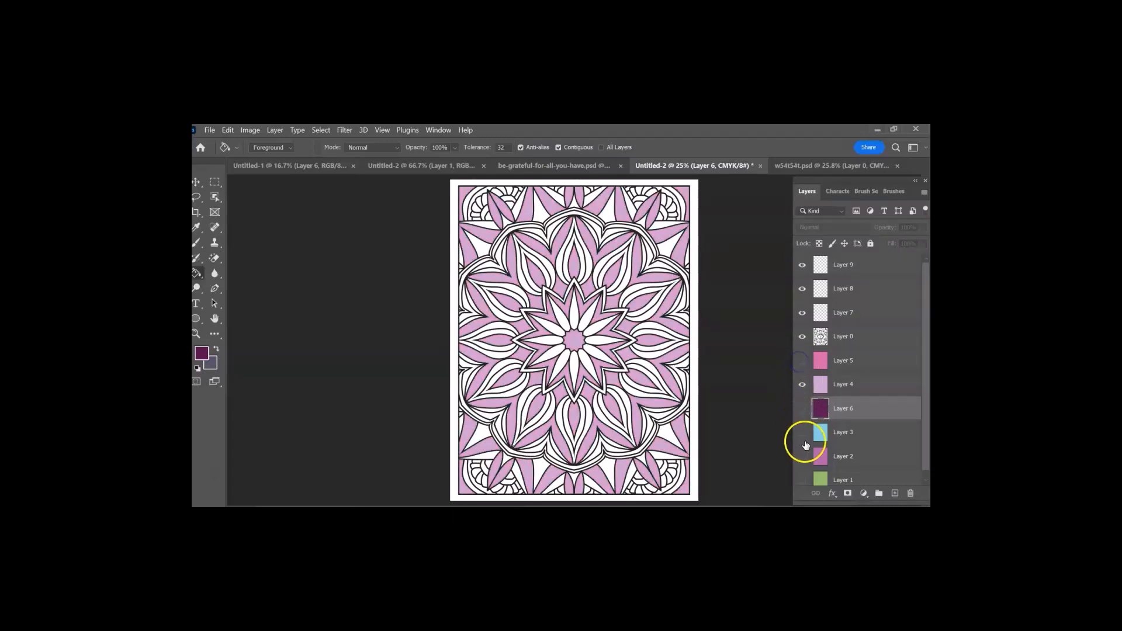
pyautogui.click(802, 432)
pyautogui.click(802, 384)
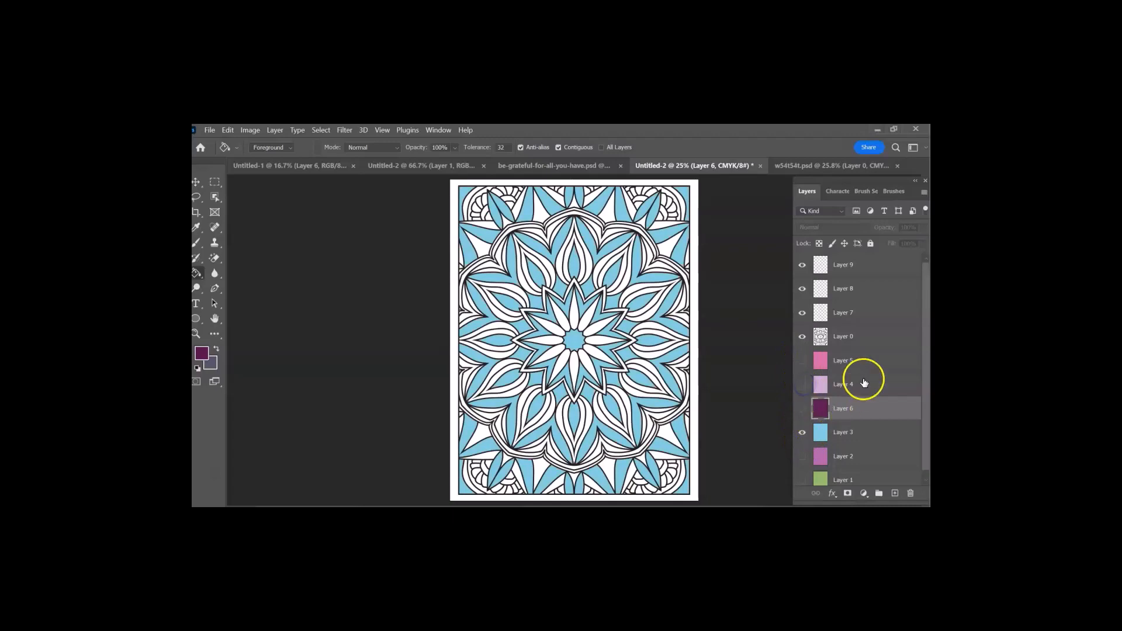
# Step: Switch the colour beneath the mandala from Layer 3 to Layer 2 and finally to green Layer 1, hiding the others
pyautogui.scroll(-1, 861, 380)
pyautogui.click(803, 450)
pyautogui.click(803, 426)
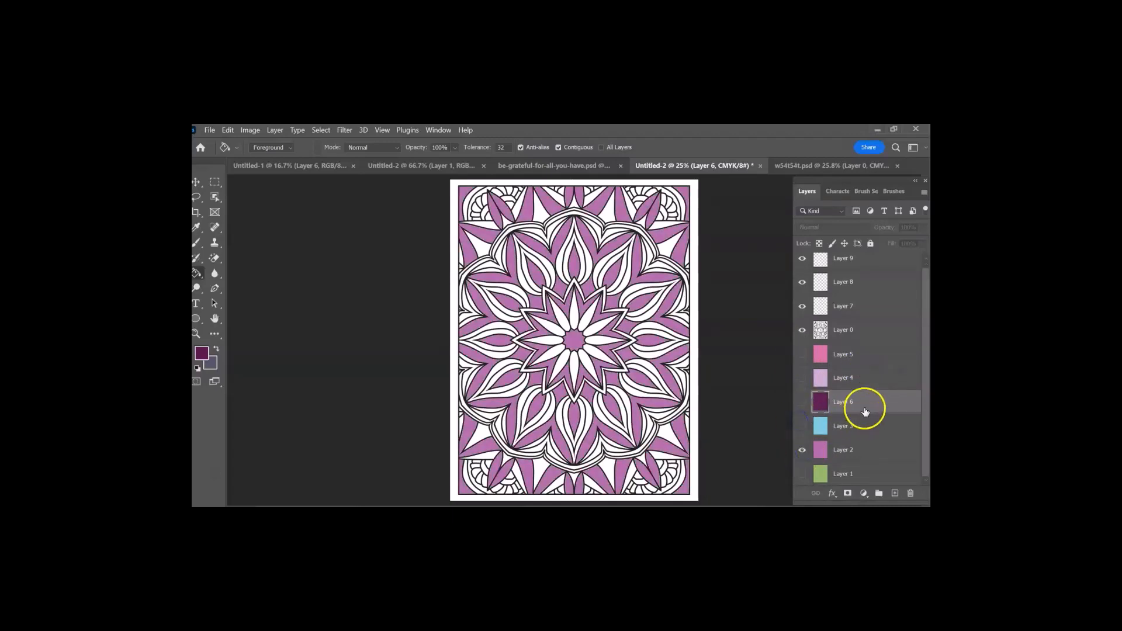
pyautogui.click(800, 477)
pyautogui.click(798, 449)
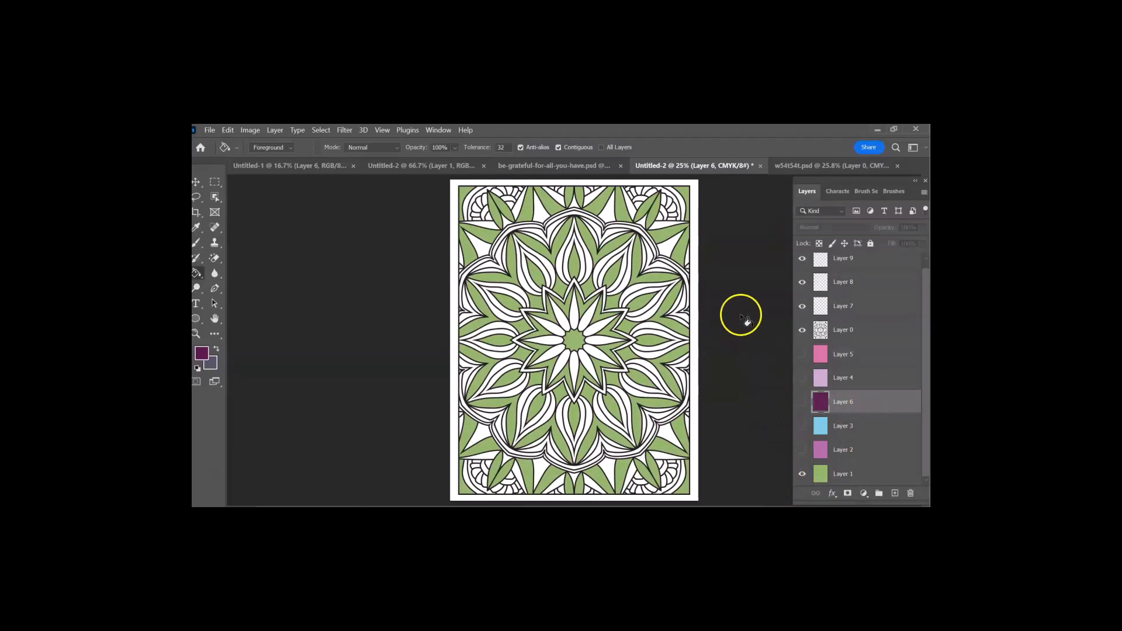
pyautogui.click(209, 131)
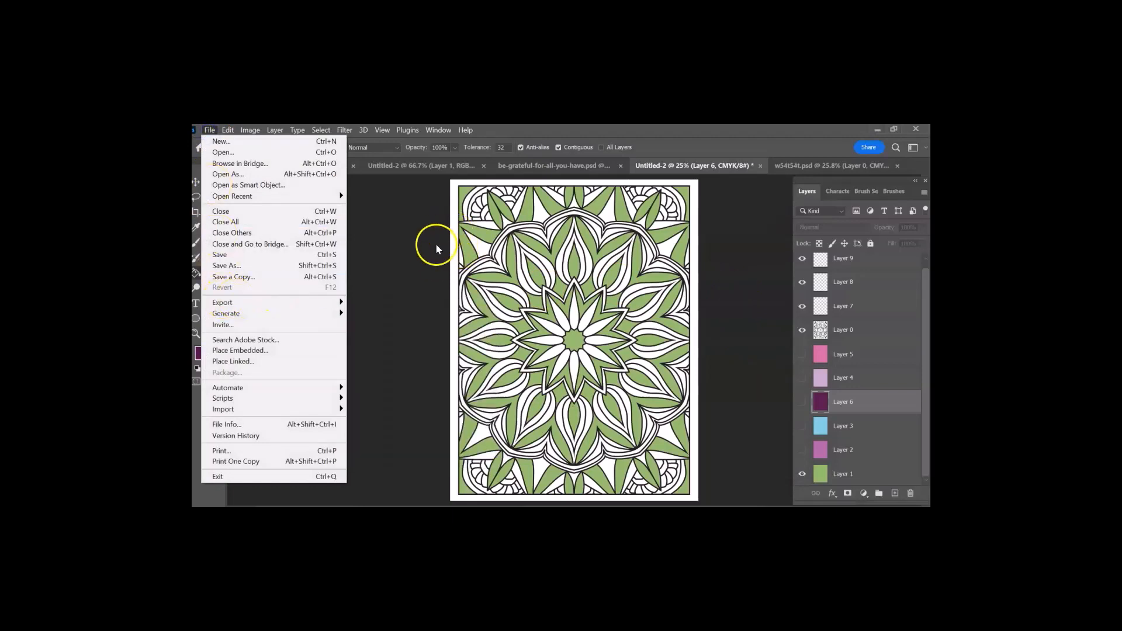
pyautogui.moveTo(333, 303)
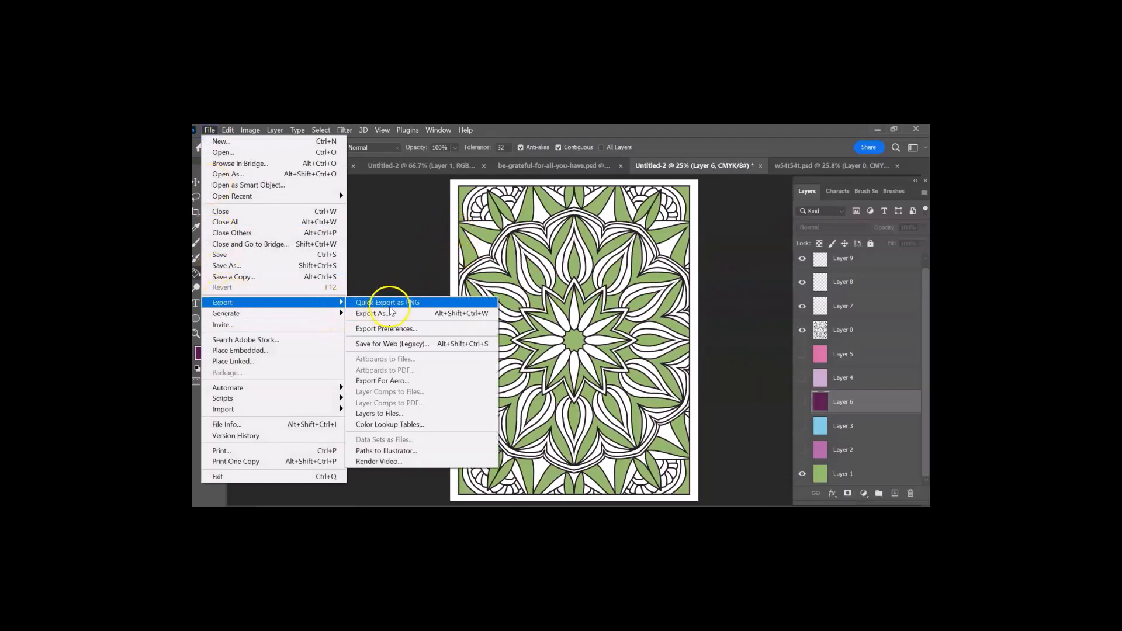
pyautogui.click(402, 253)
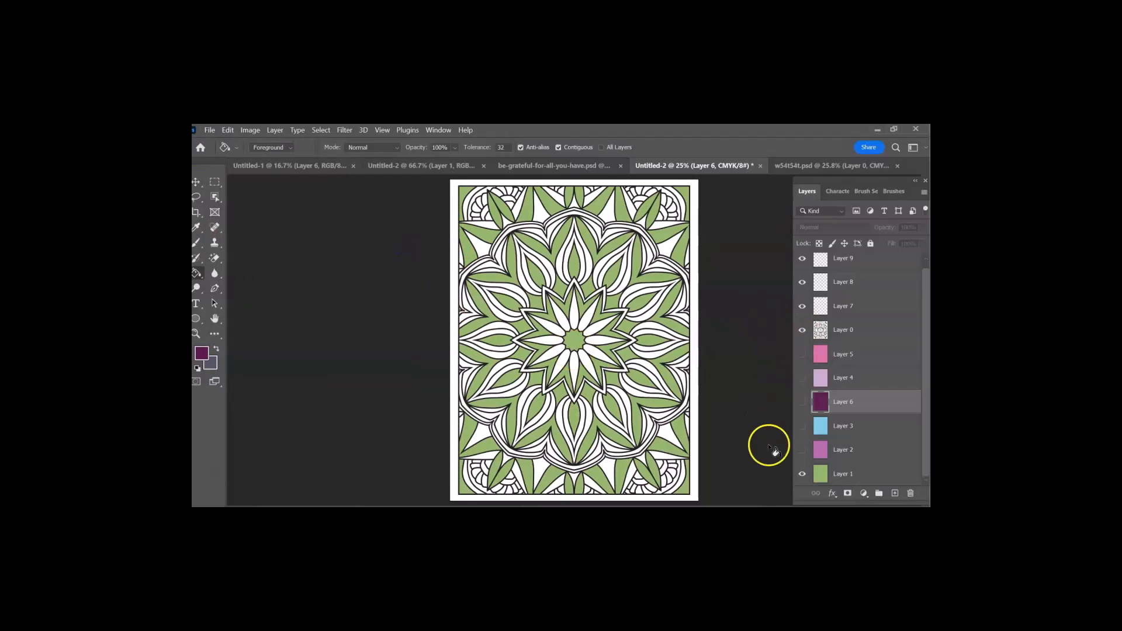
# Step: On Layer 0, erase white segments of the mandala's lower-left corner fan with the Magic Eraser, undoing any erasure of the black outlines
pyautogui.scroll(1, 857, 468)
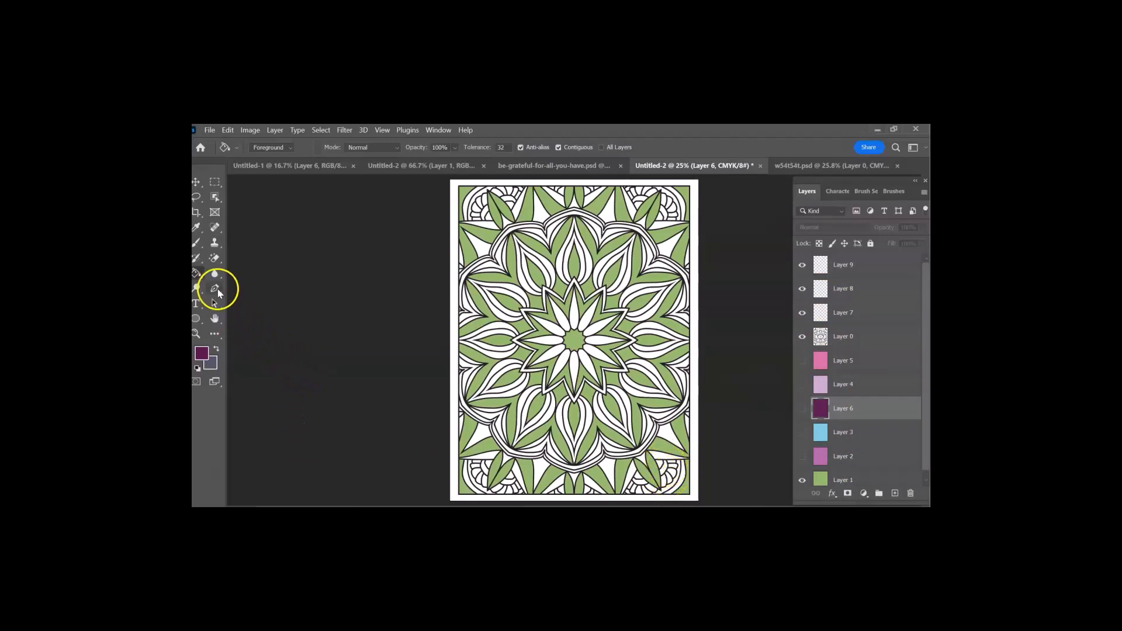
pyautogui.click(214, 258)
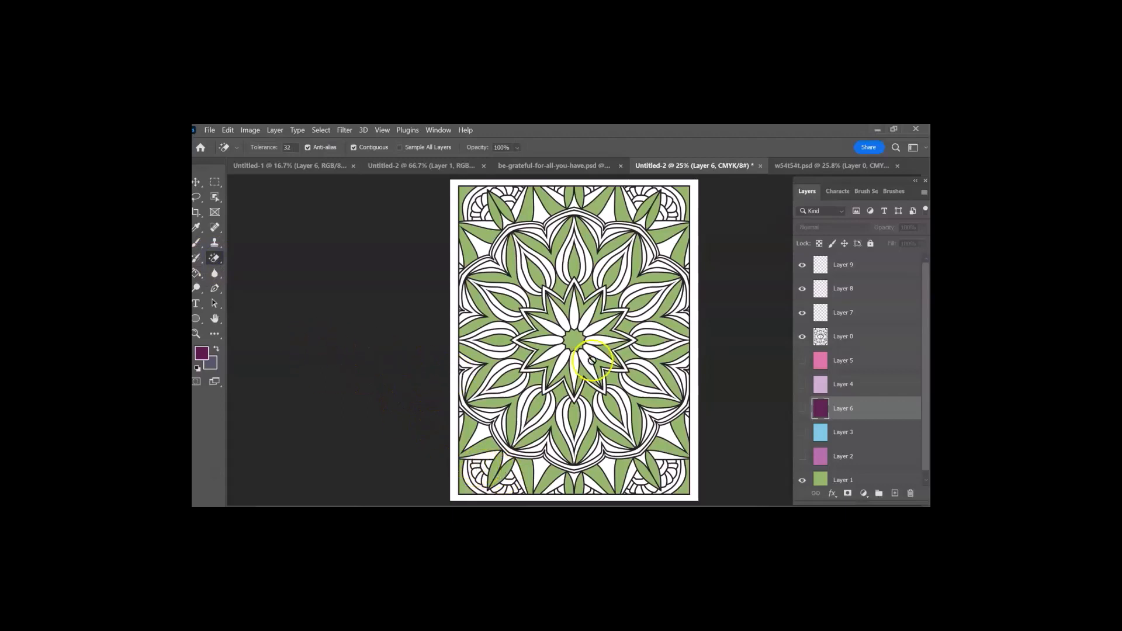
pyautogui.click(854, 337)
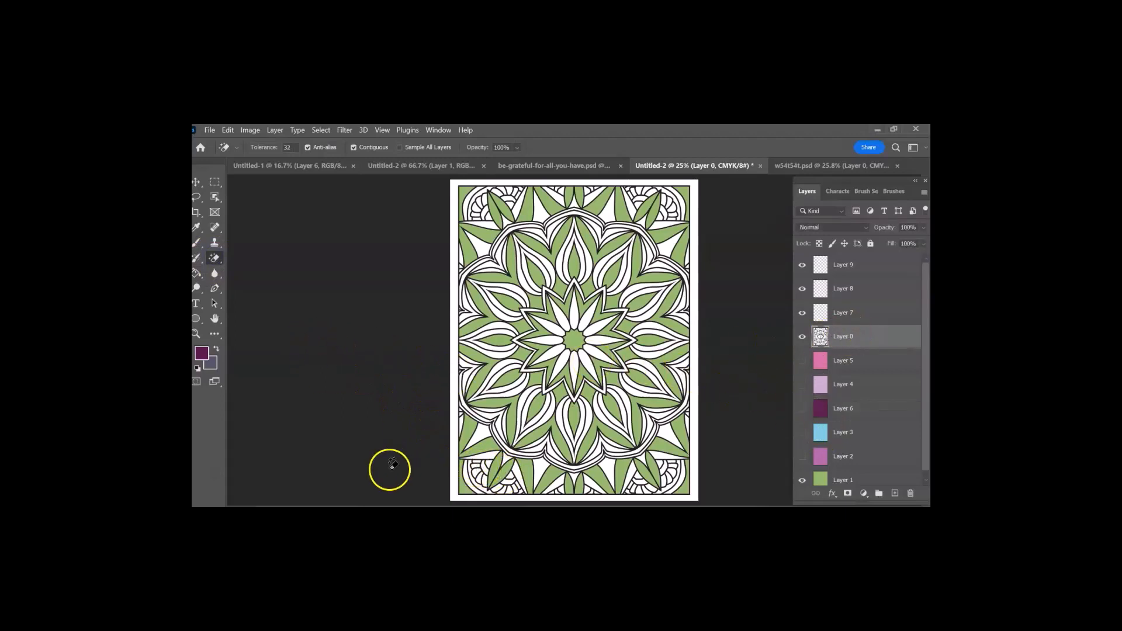
pyautogui.click(476, 477)
pyautogui.click(474, 477)
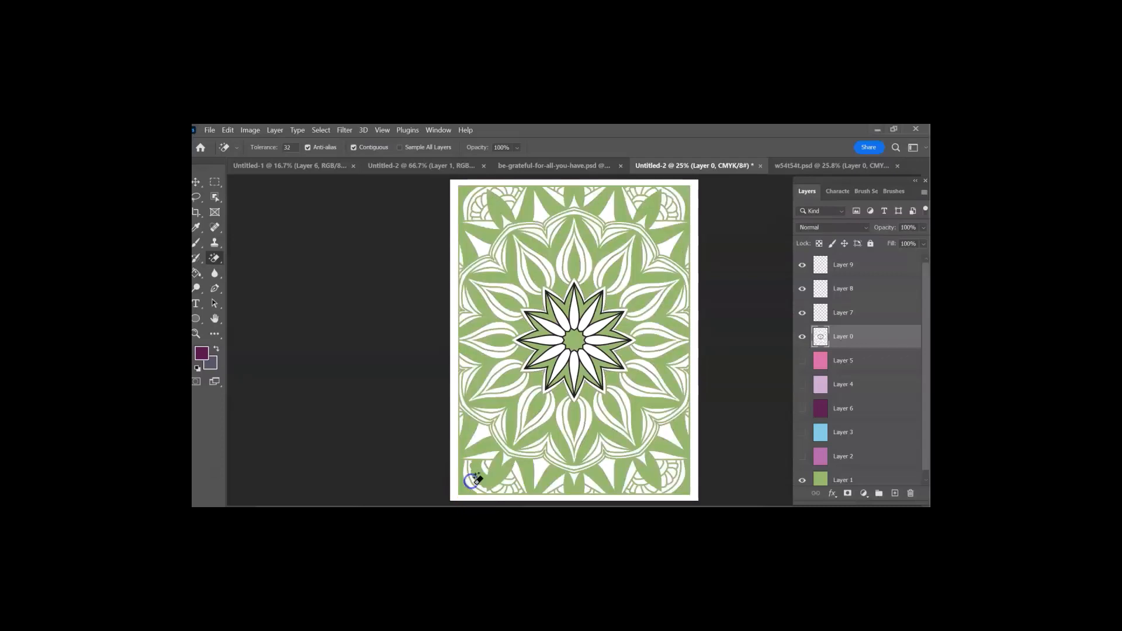
pyautogui.click(228, 130)
pyautogui.click(263, 139)
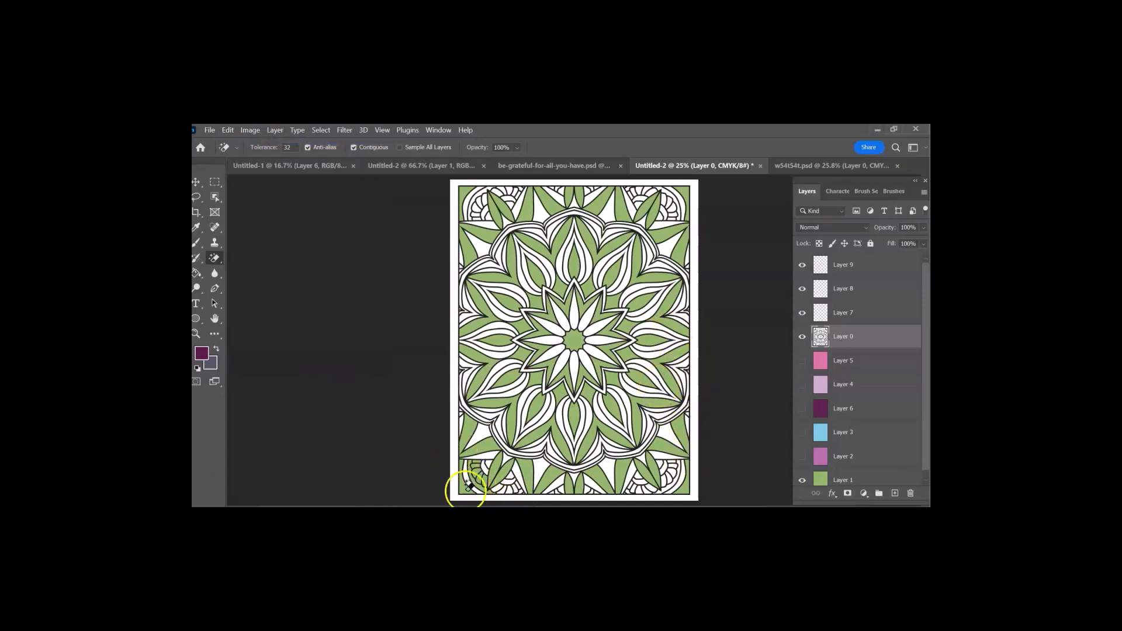
pyautogui.click(498, 491)
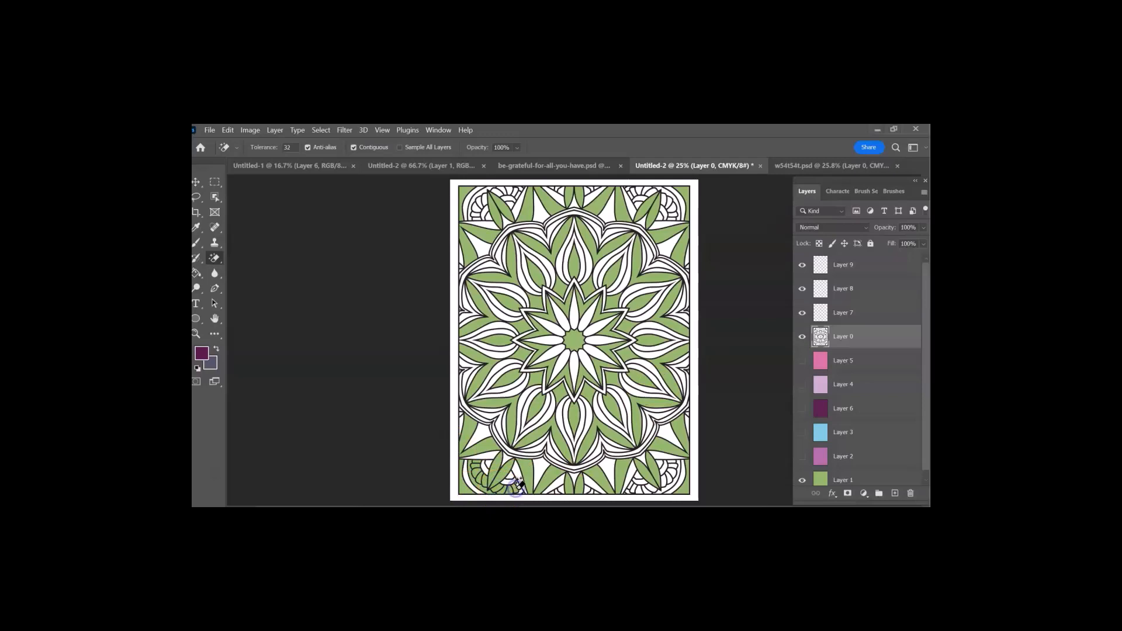
pyautogui.click(518, 488)
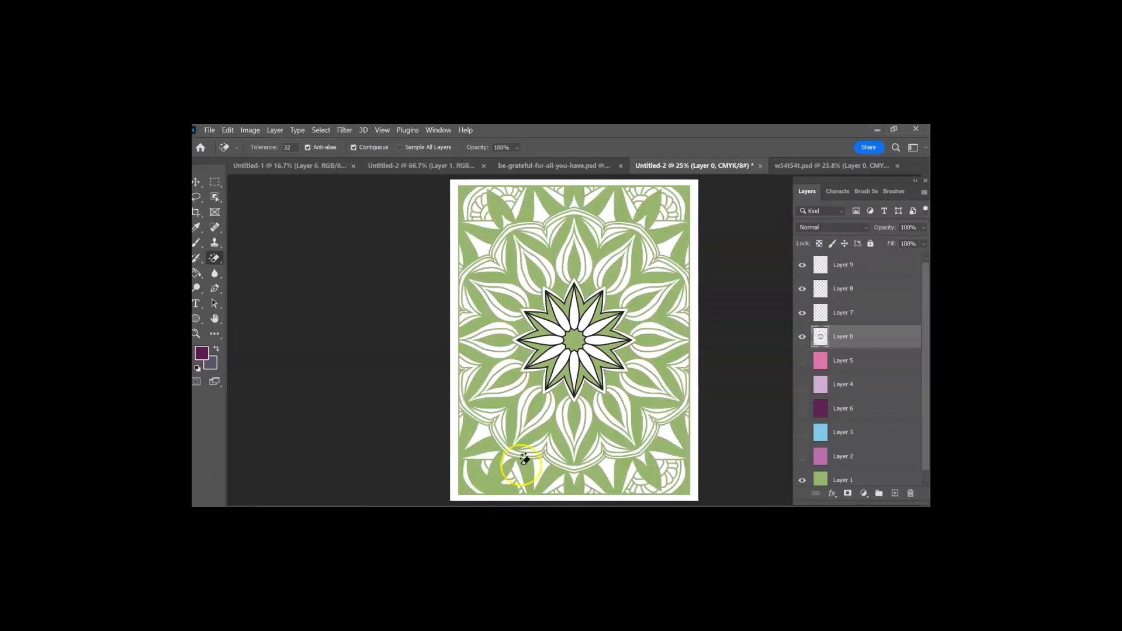
pyautogui.hotkey('ctrl', 'z')
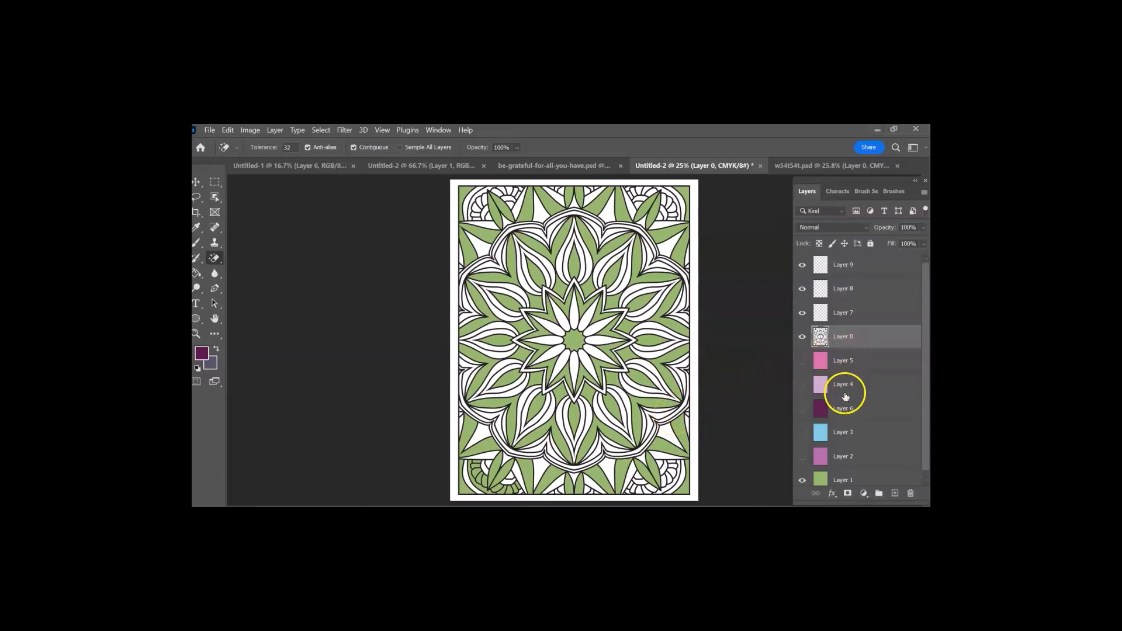
# Step: Show Layer 4, then move blue Layer 3 directly above Layer 0 and make it visible
pyautogui.click(802, 384)
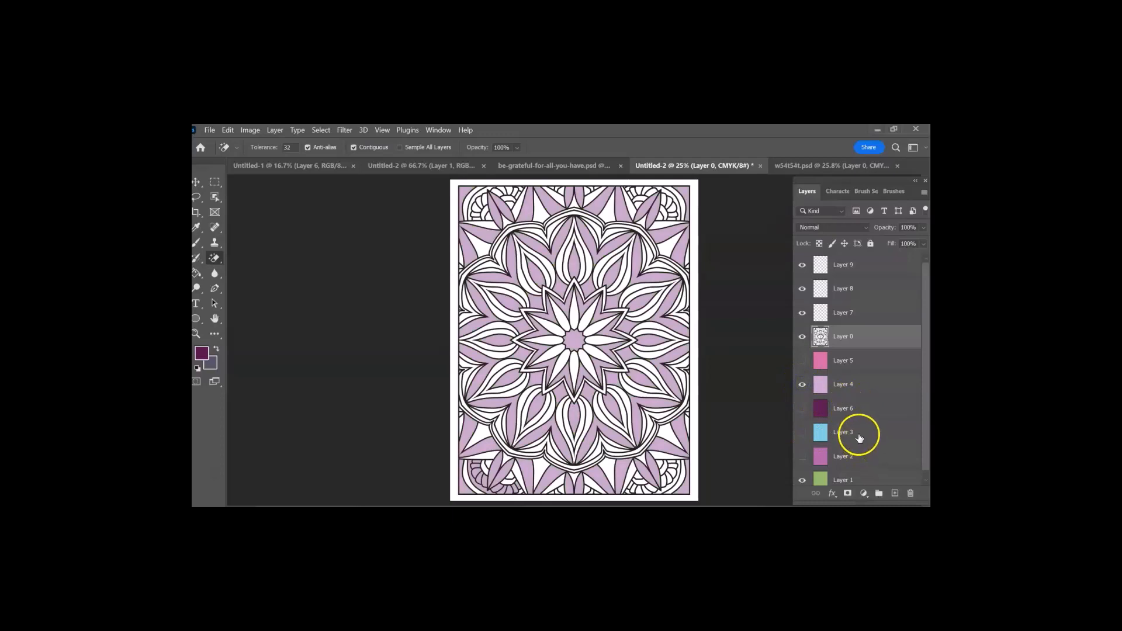
pyautogui.moveTo(860, 434); pyautogui.dragTo(864, 326)
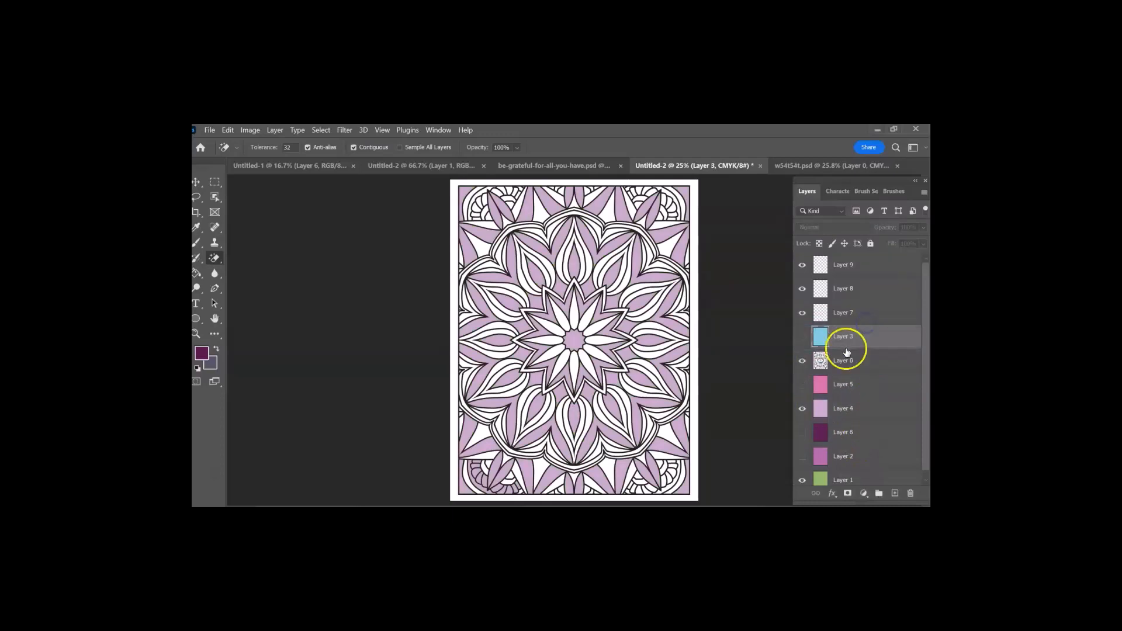
pyautogui.click(803, 338)
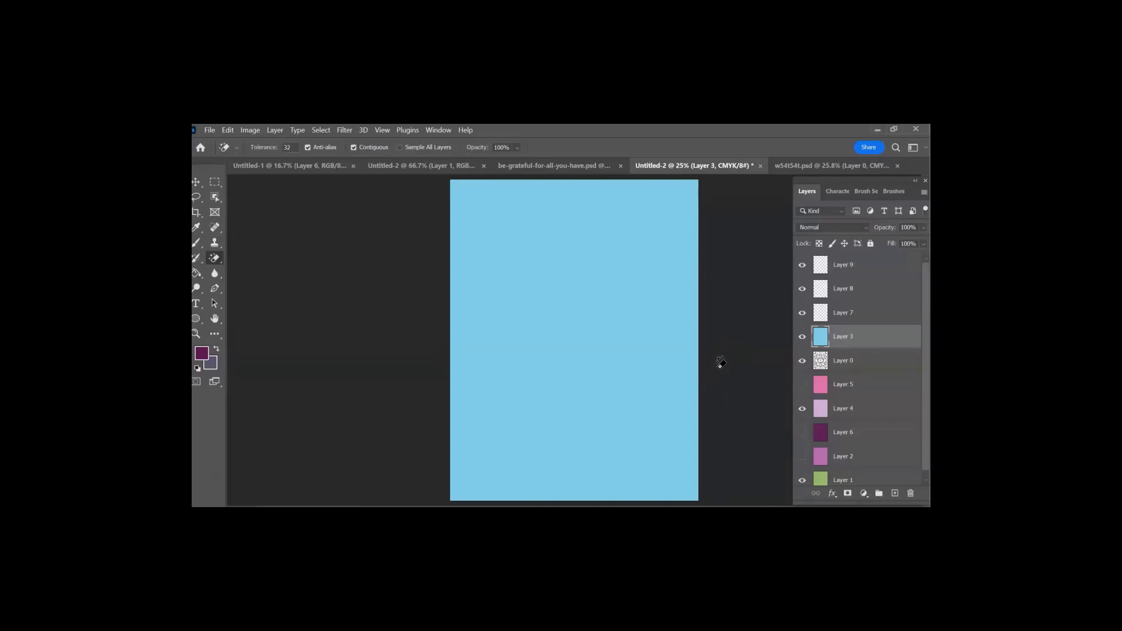
pyautogui.moveTo(918, 334); pyautogui.dragTo(874, 444)
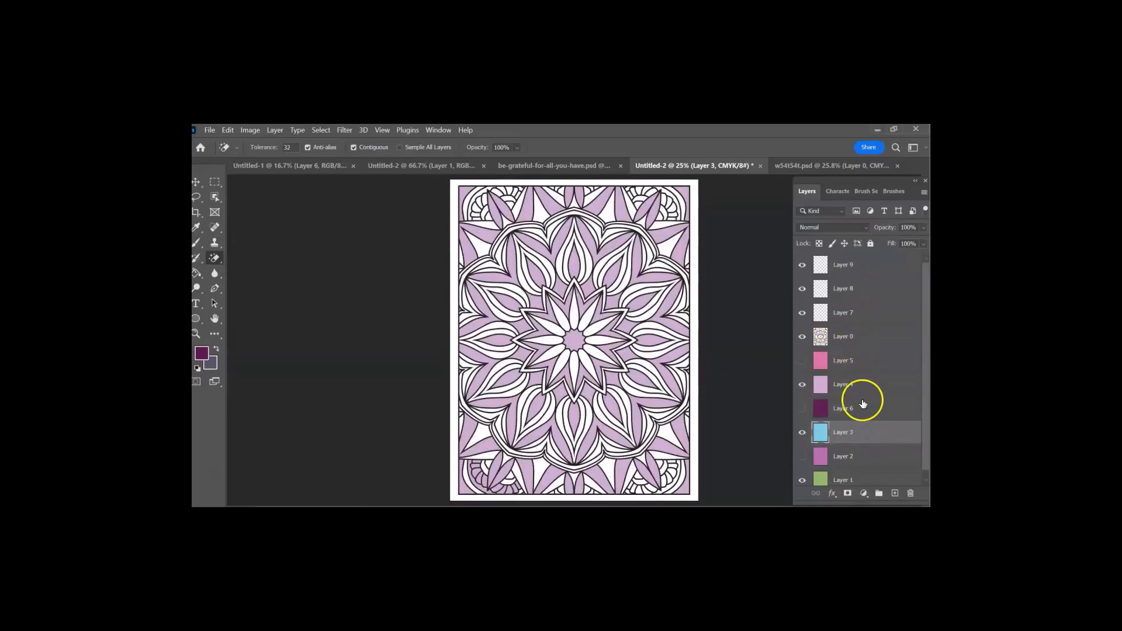
pyautogui.moveTo(858, 432); pyautogui.dragTo(857, 329)
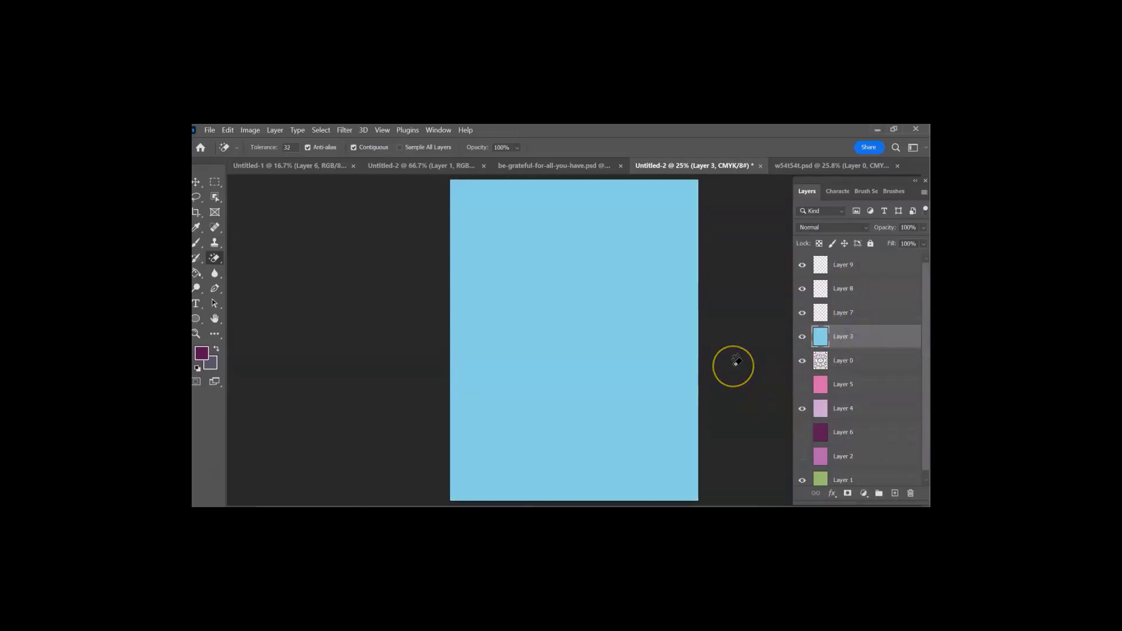
# Step: Clip Layer 3 to Layer 0 with a clipping mask and switch the visible background colour from Layer 4 to dark purple Layer 6
pyautogui.click(853, 345)
pyautogui.click(857, 342)
pyautogui.rightClick(852, 339)
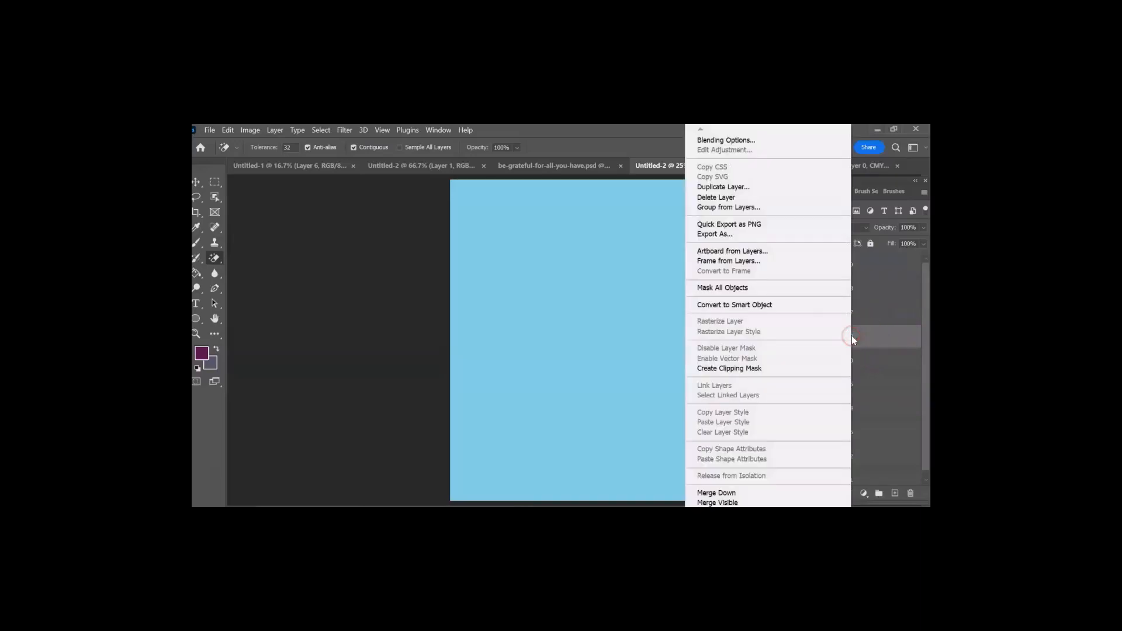
pyautogui.click(745, 369)
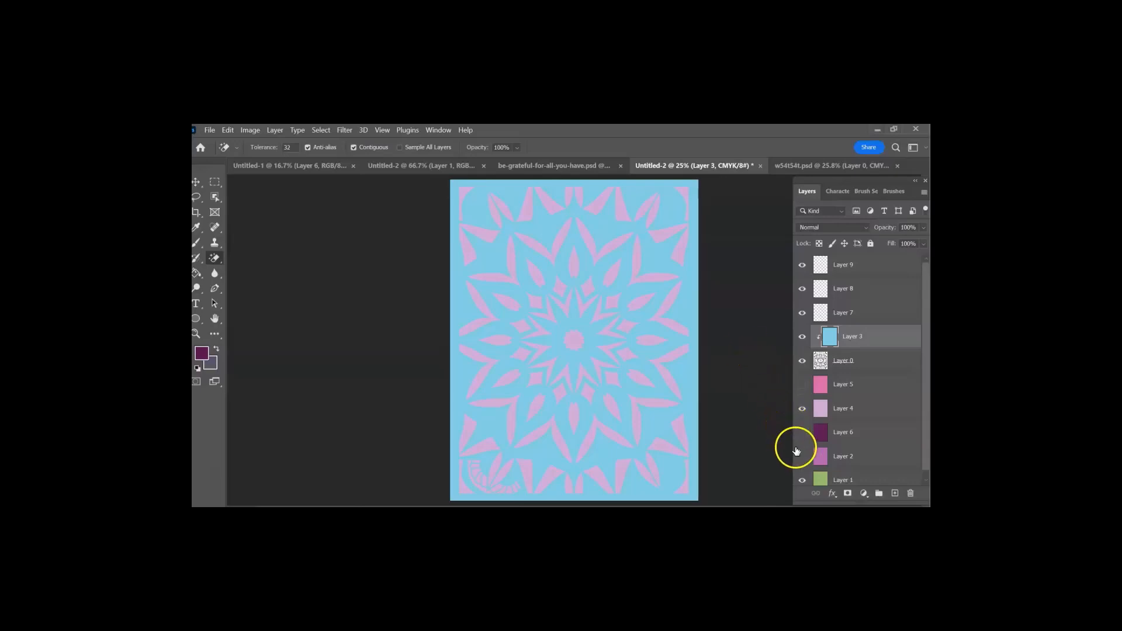
pyautogui.click(802, 408)
pyautogui.click(803, 435)
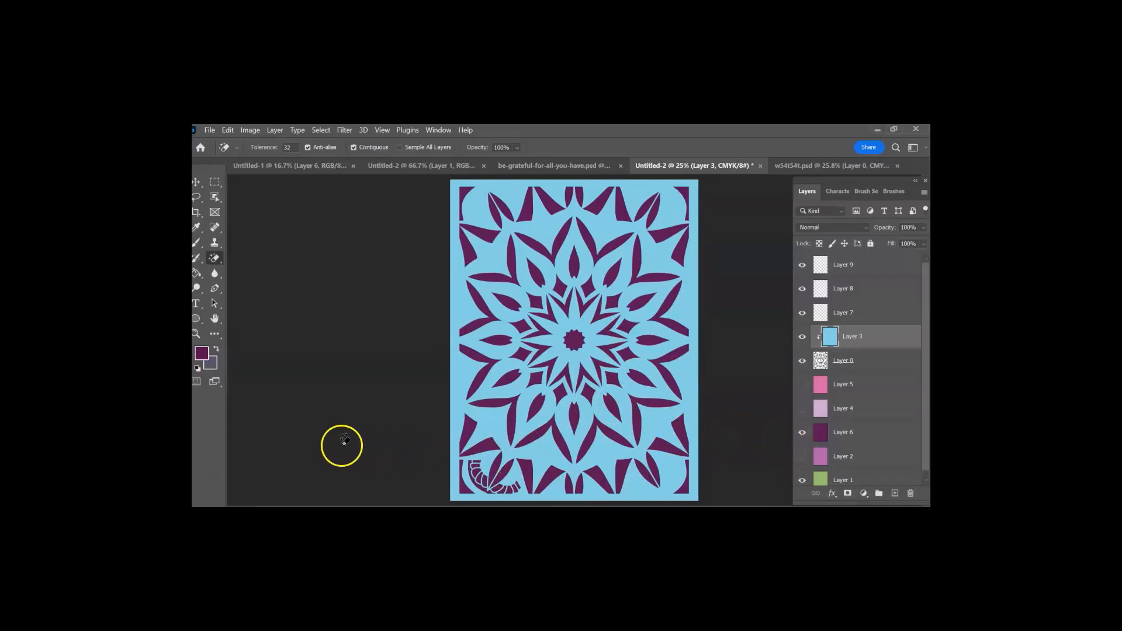
# Step: In w54t54t.psd, show the "Be Grateful for All You Have" text layer, hide Layer 0 and turn off the text's Outer Glow
pyautogui.click(799, 166)
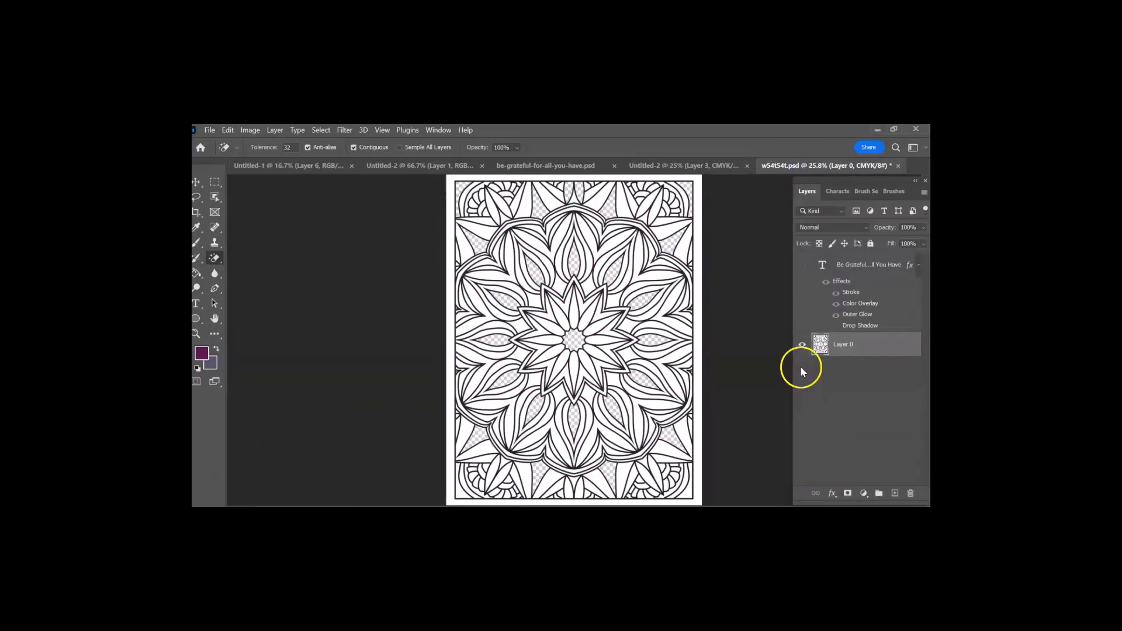
pyautogui.click(805, 266)
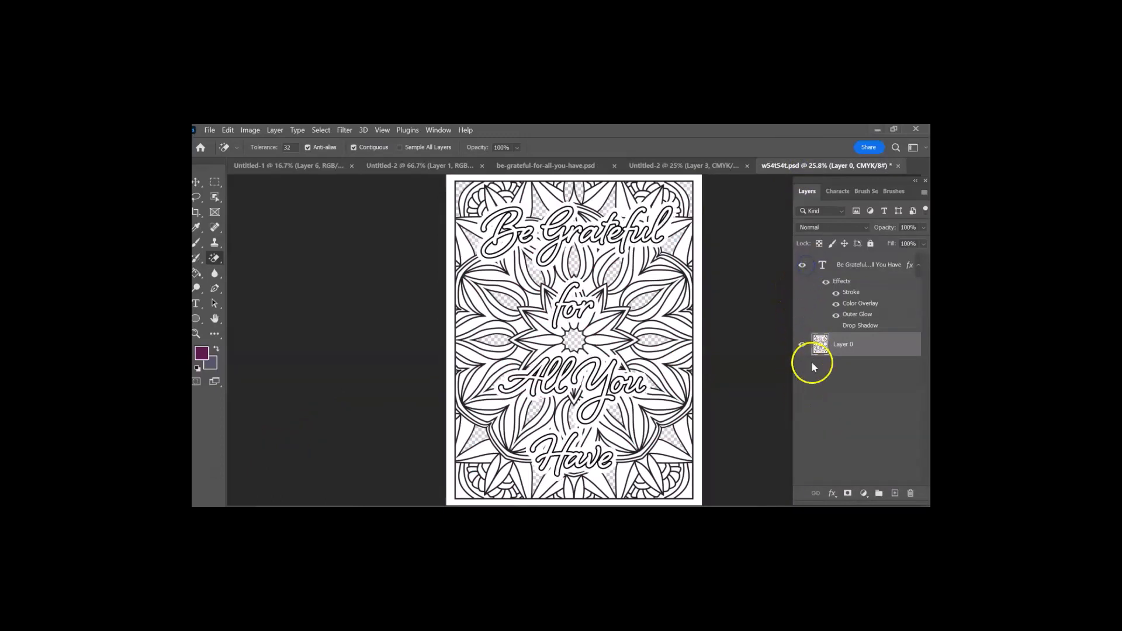
pyautogui.click(802, 347)
pyautogui.click(836, 315)
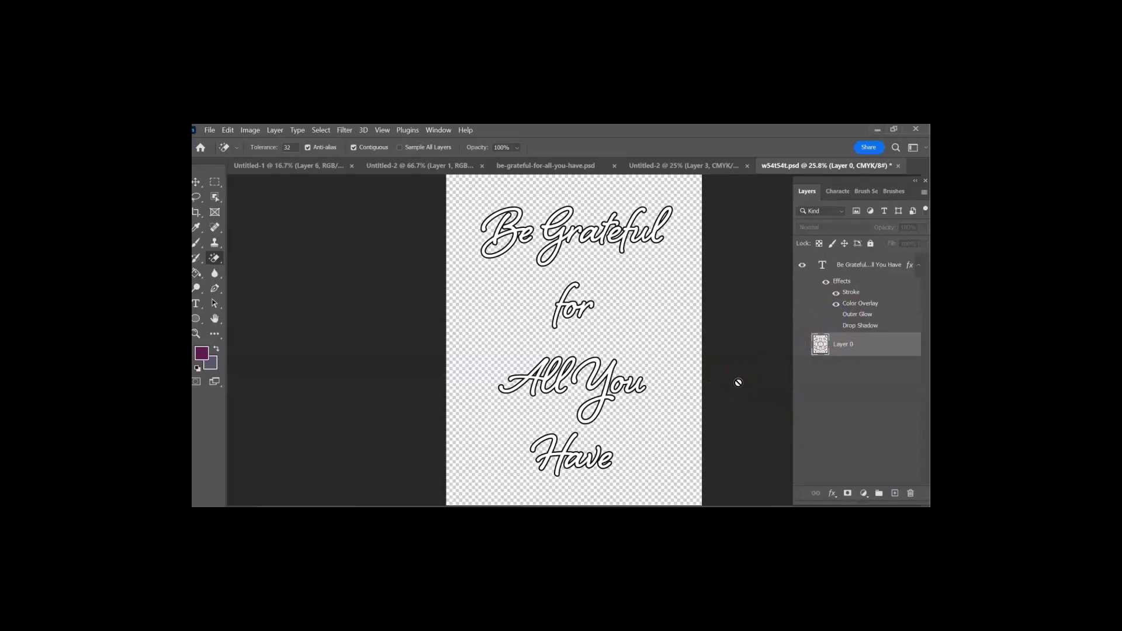
# Step: Change the Stroke colour of the "Be Grateful for All You Have" text layer to purple 6a0fbe
pyautogui.click(836, 315)
pyautogui.click(836, 316)
pyautogui.click(847, 295)
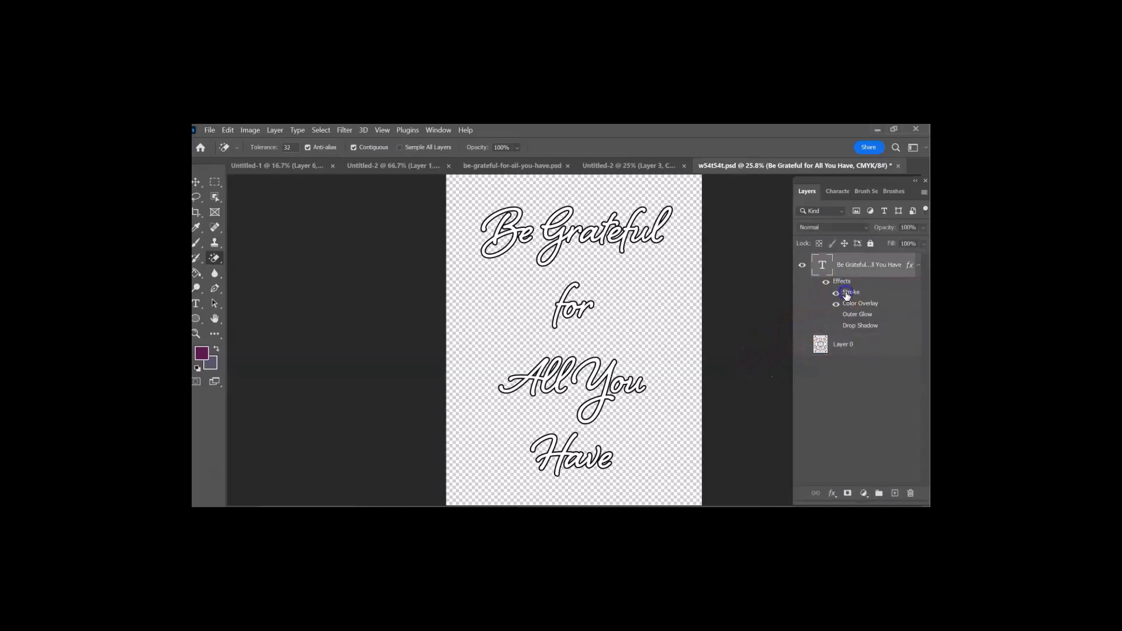
pyautogui.click(834, 494)
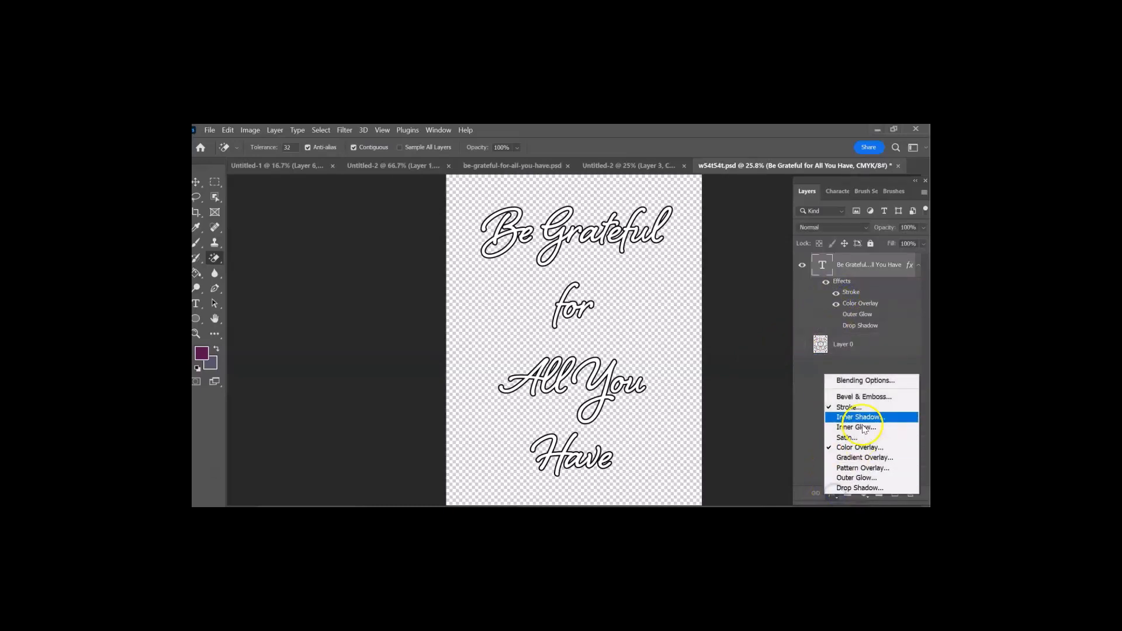
pyautogui.click(868, 406)
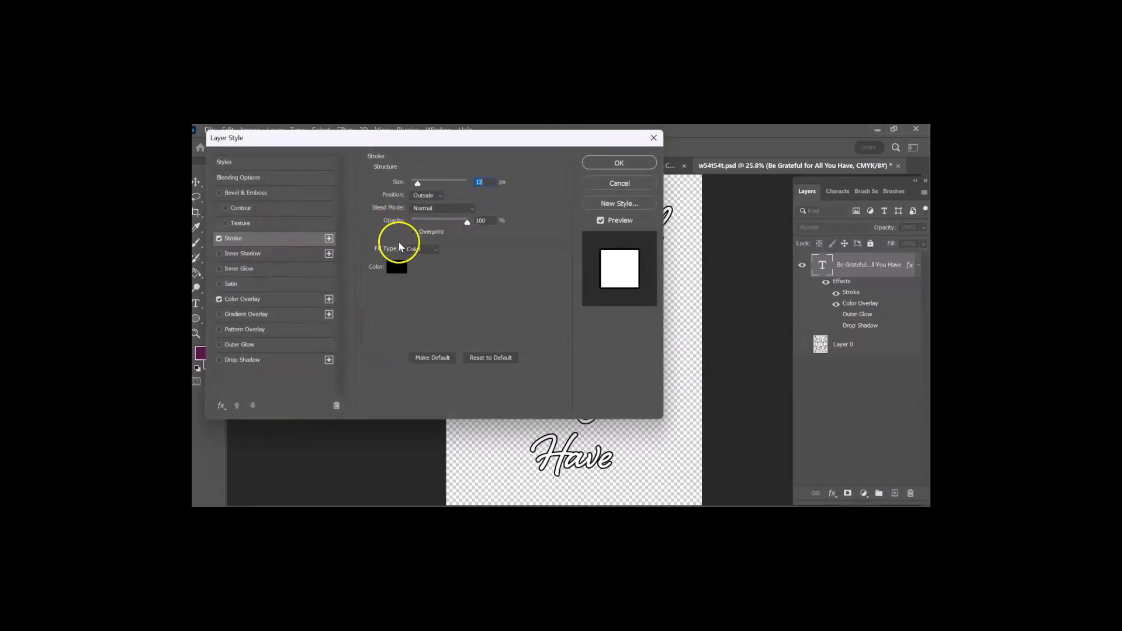
pyautogui.click(398, 269)
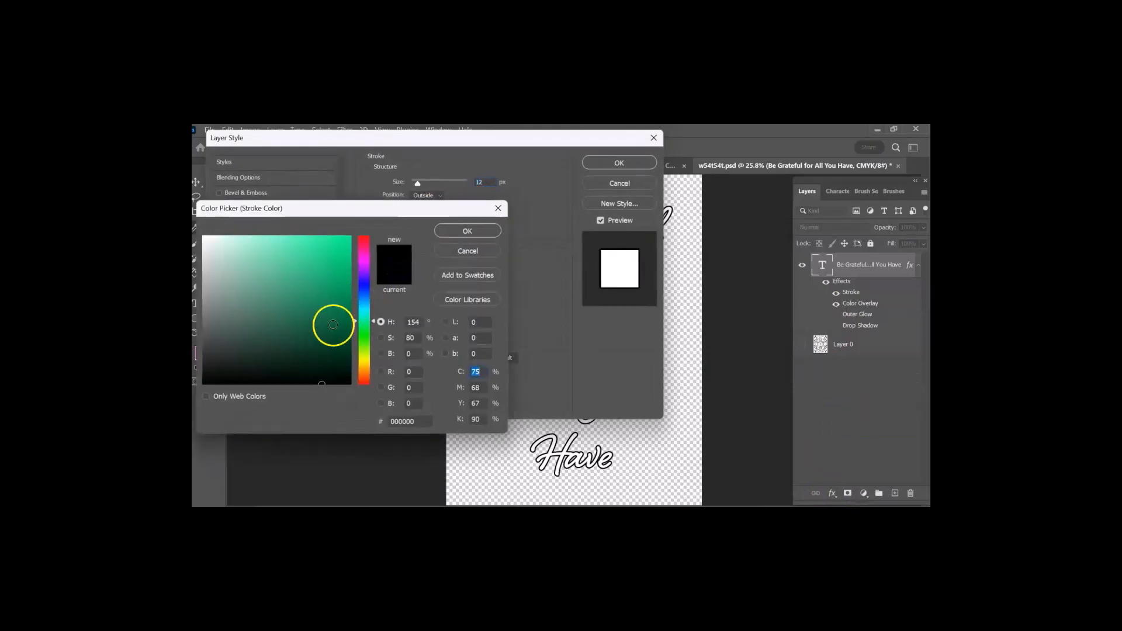
pyautogui.click(364, 273)
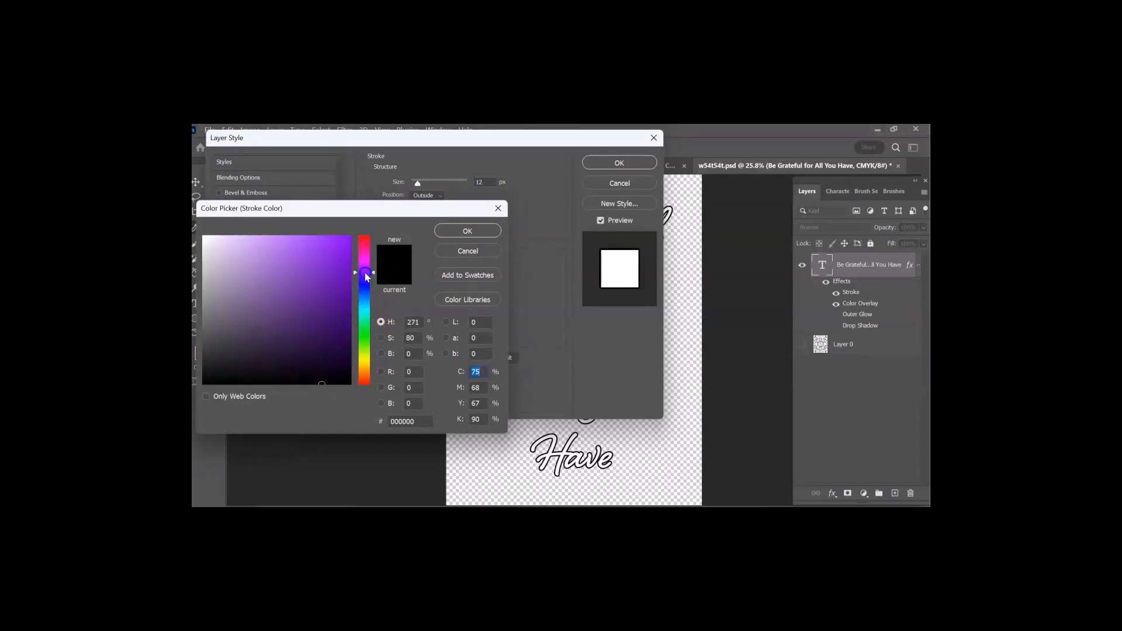
pyautogui.click(341, 273)
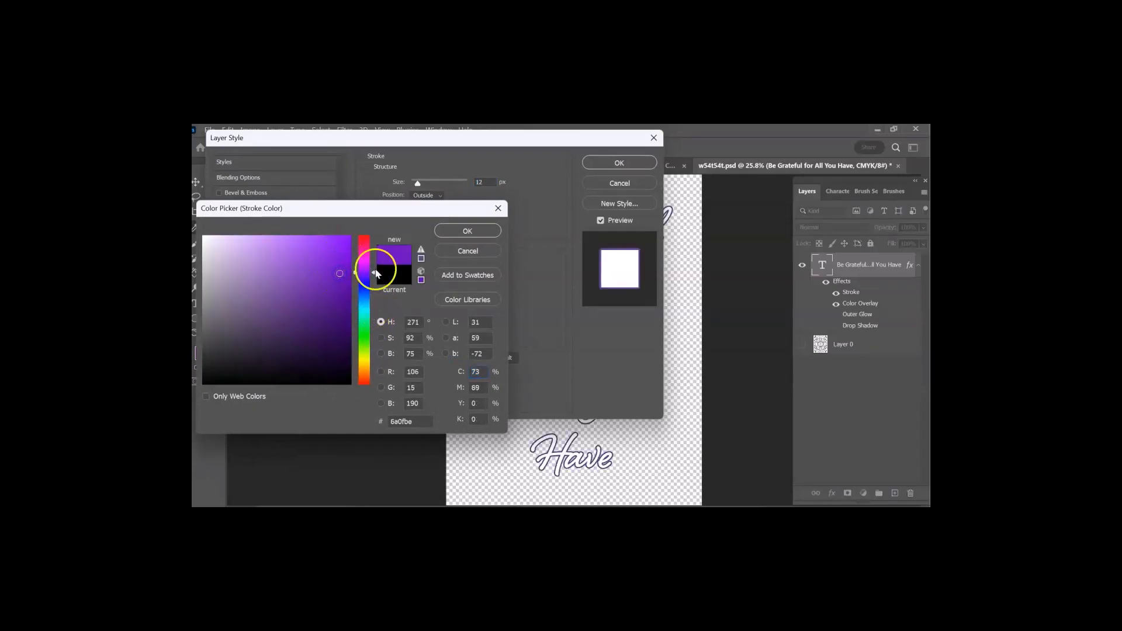
pyautogui.click(475, 231)
pyautogui.click(634, 163)
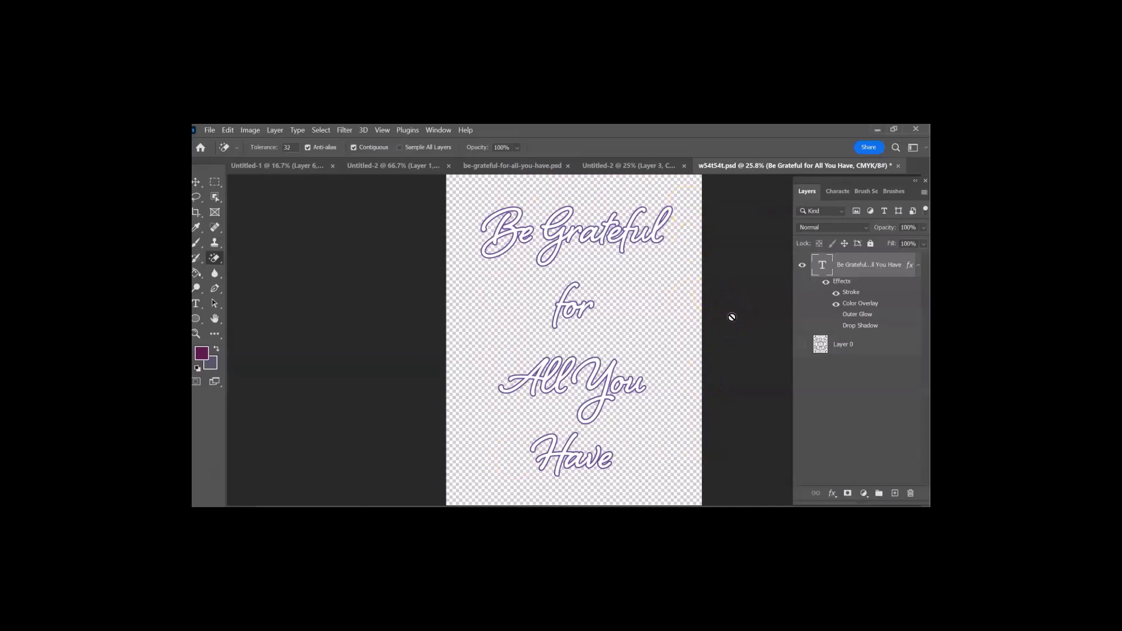
# Step: Try the quote text at 48 pt and 60 pt, and set its font size to 72 pt
pyautogui.click(197, 305)
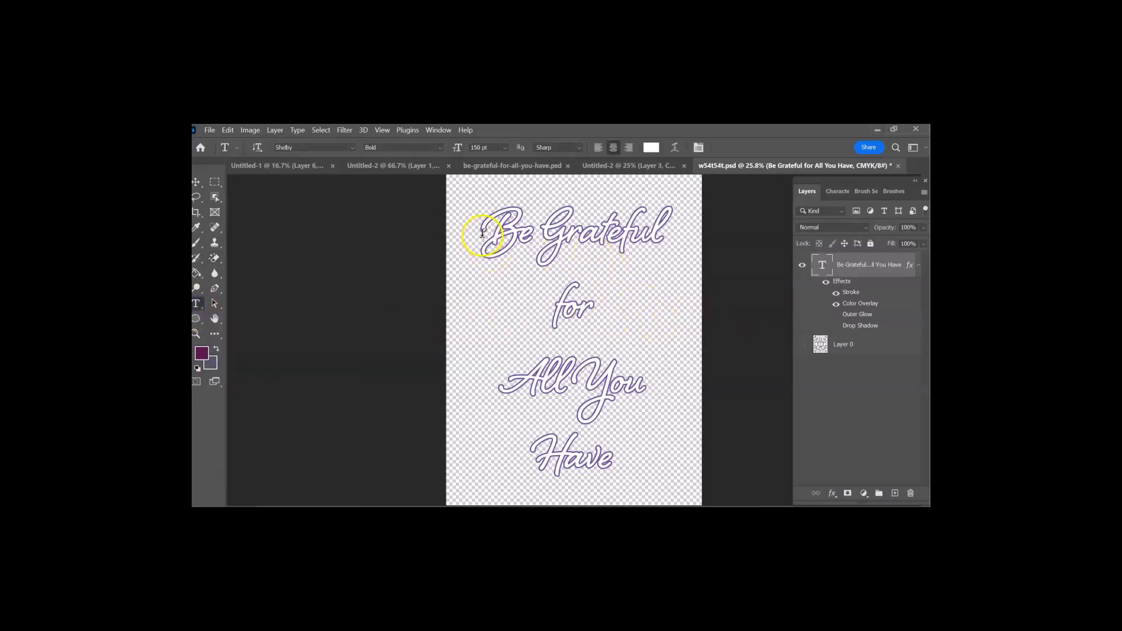
pyautogui.click(505, 148)
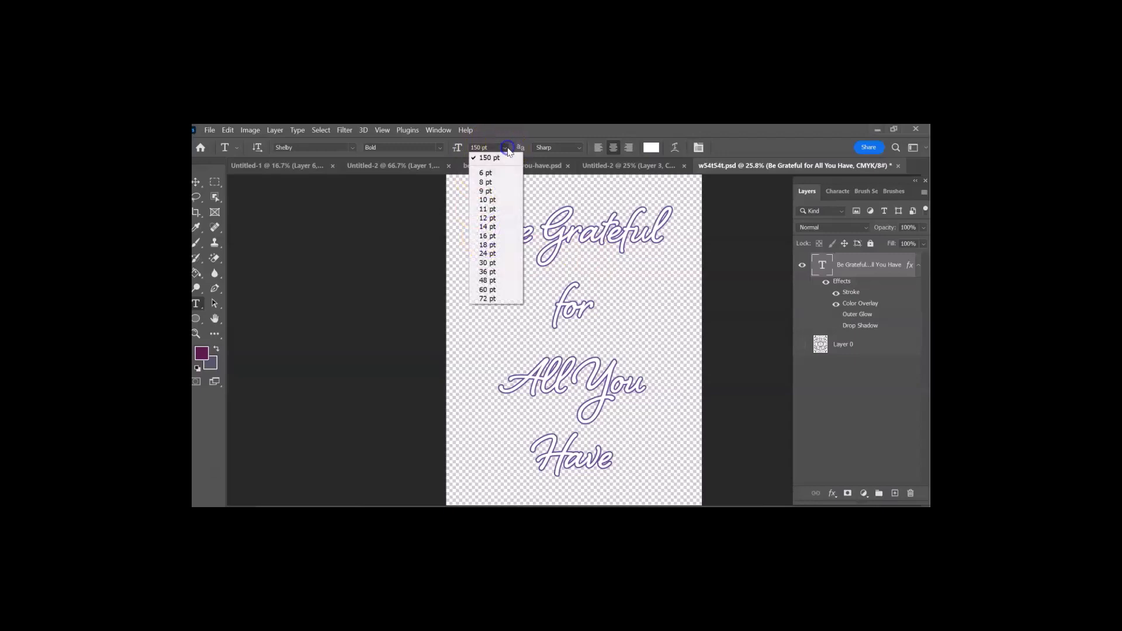
pyautogui.click(507, 281)
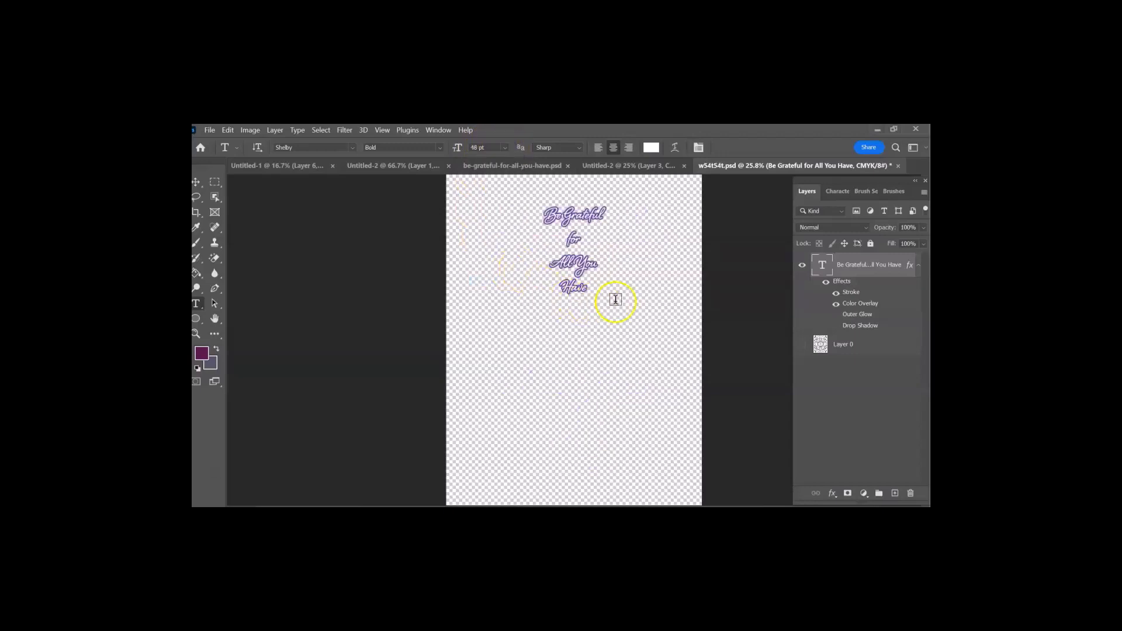
pyautogui.click(505, 148)
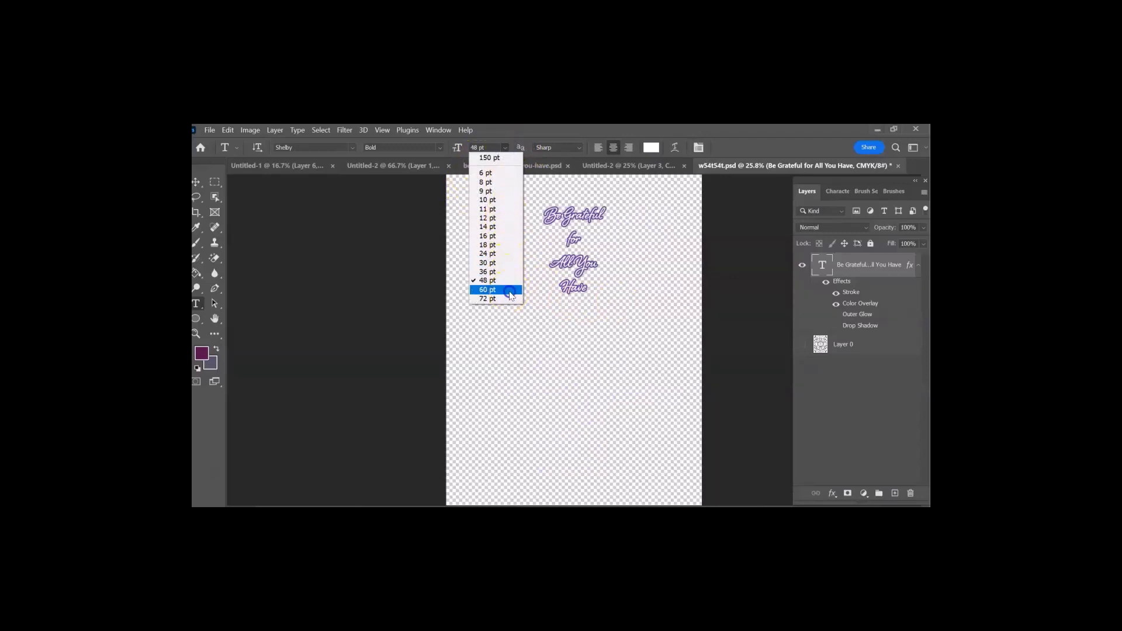
pyautogui.click(507, 289)
pyautogui.click(506, 148)
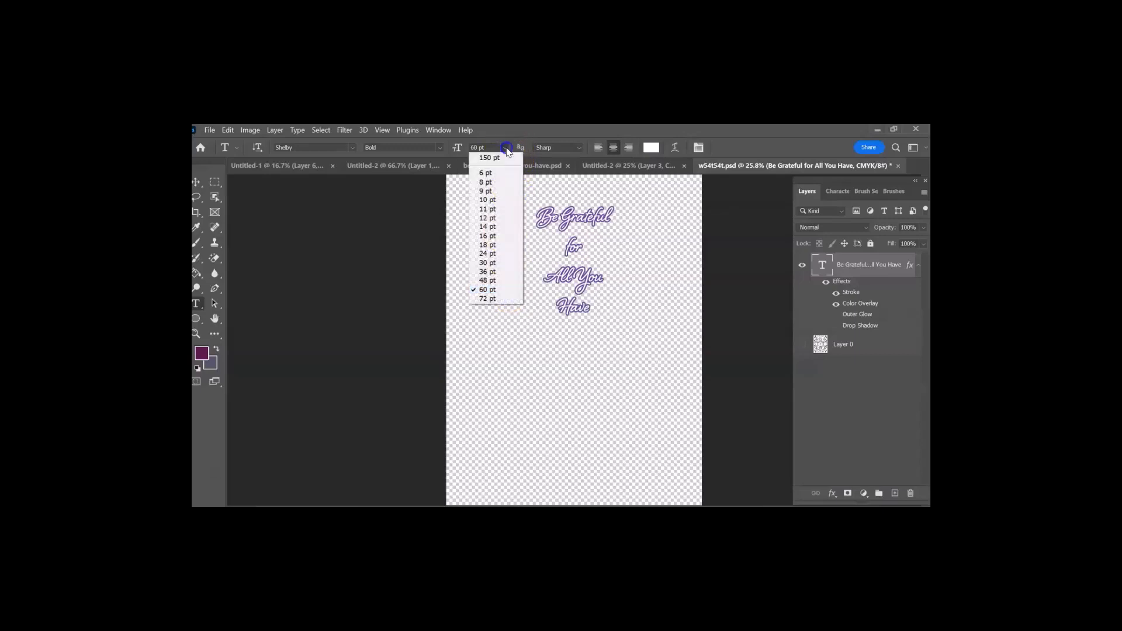
pyautogui.click(497, 299)
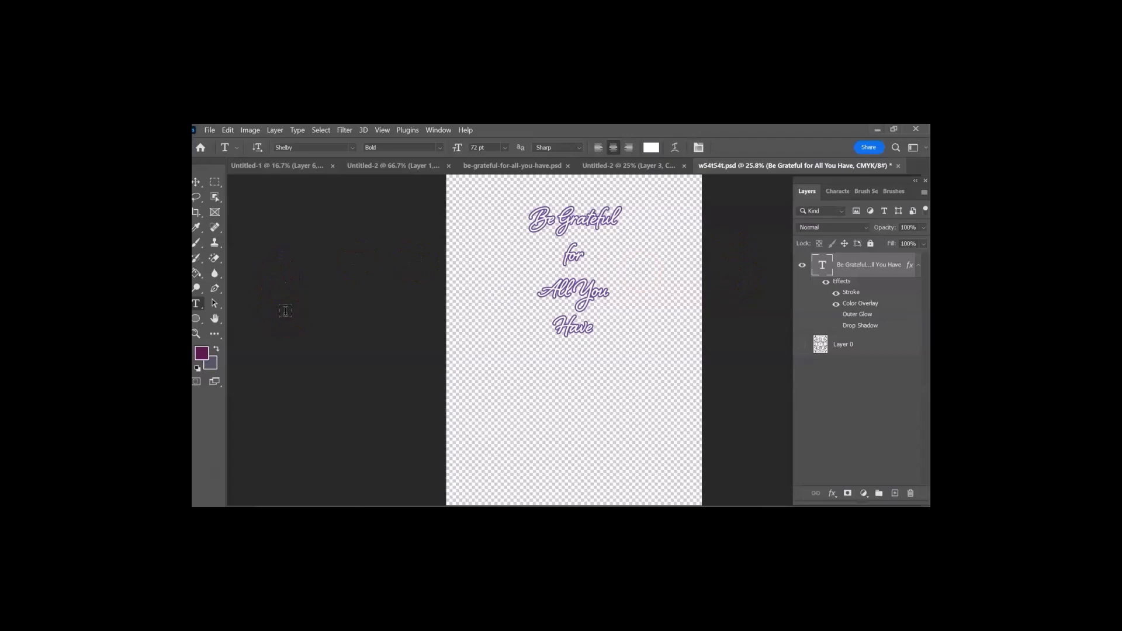
# Step: Select all of the quote text, try out several fonts such as Snap ITC and Source Code Pro, and apply Simple Mandala
pyautogui.click(601, 327)
pyautogui.moveTo(596, 330); pyautogui.dragTo(515, 225)
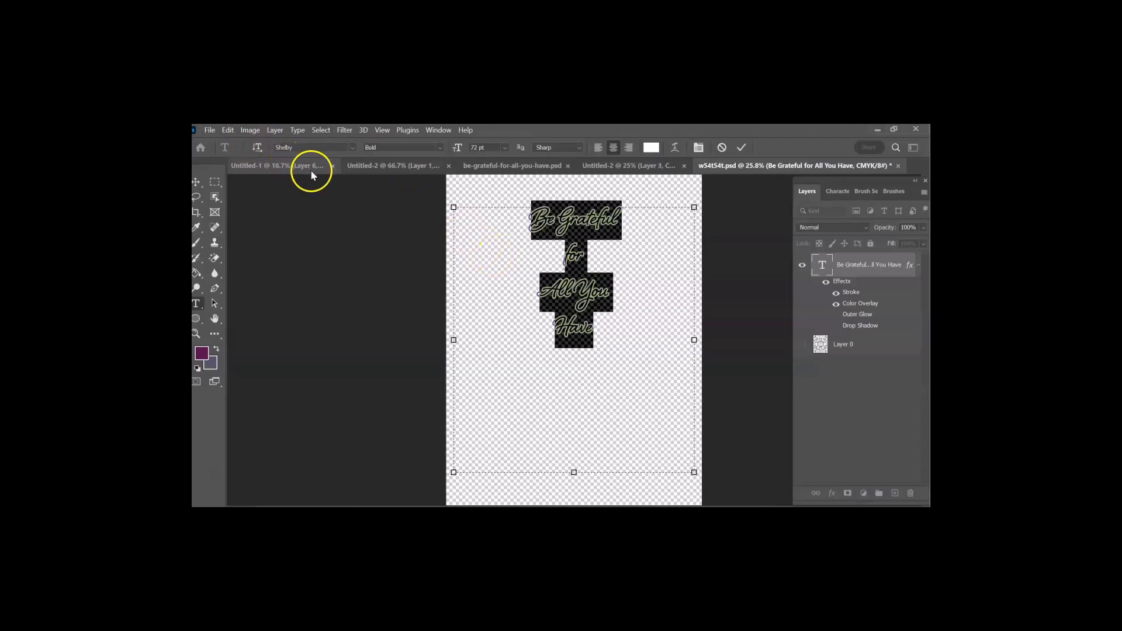
pyautogui.click(352, 147)
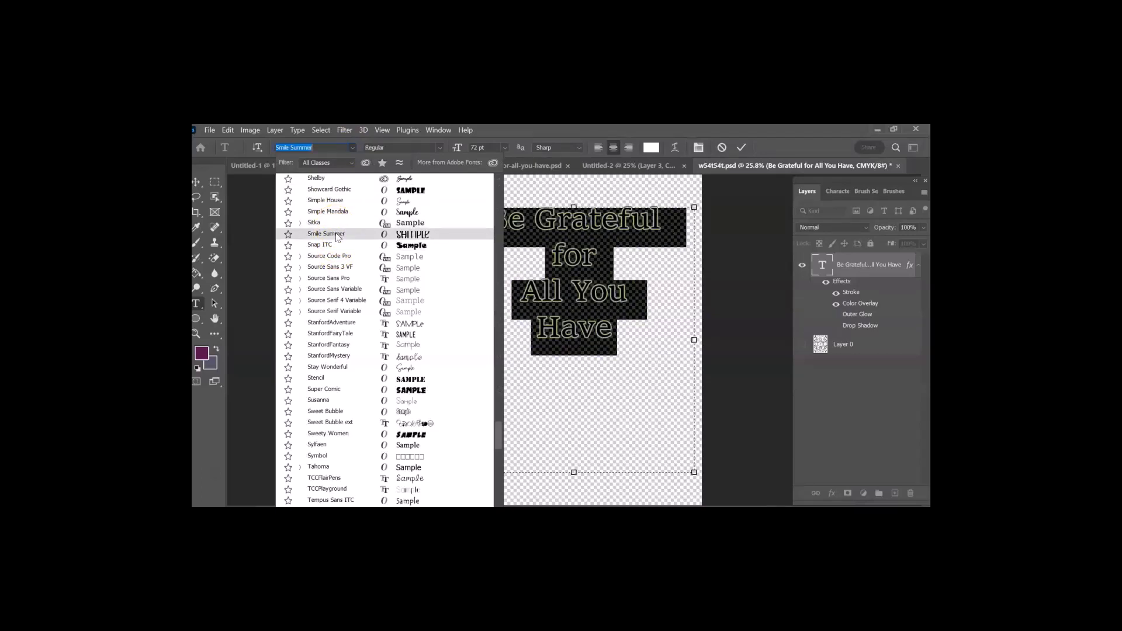
pyautogui.click(337, 250)
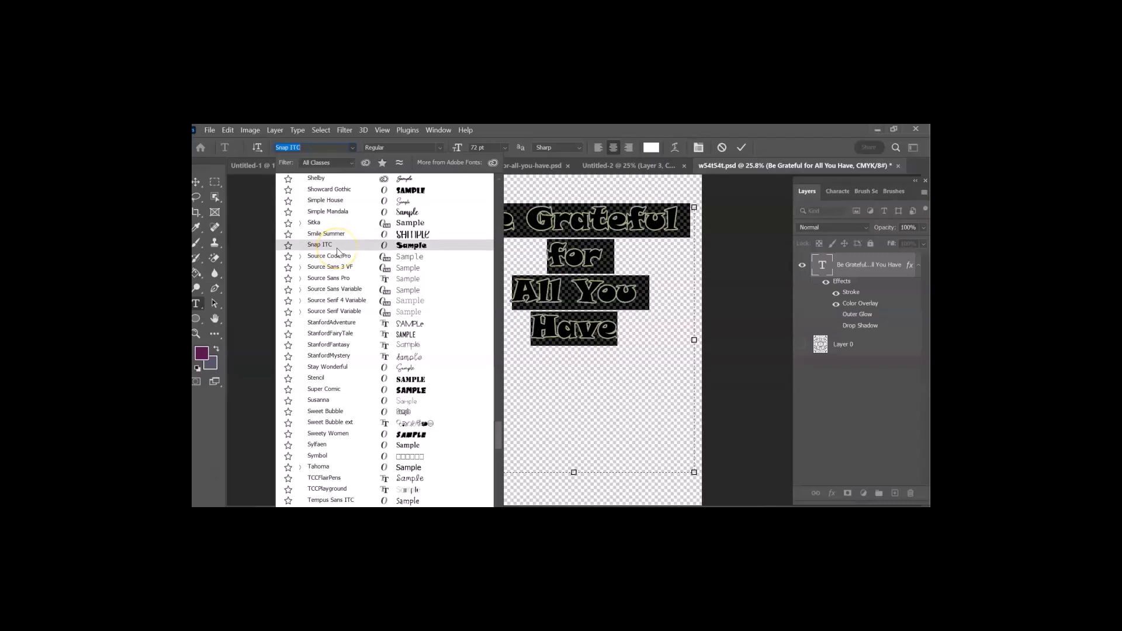
pyautogui.click(339, 257)
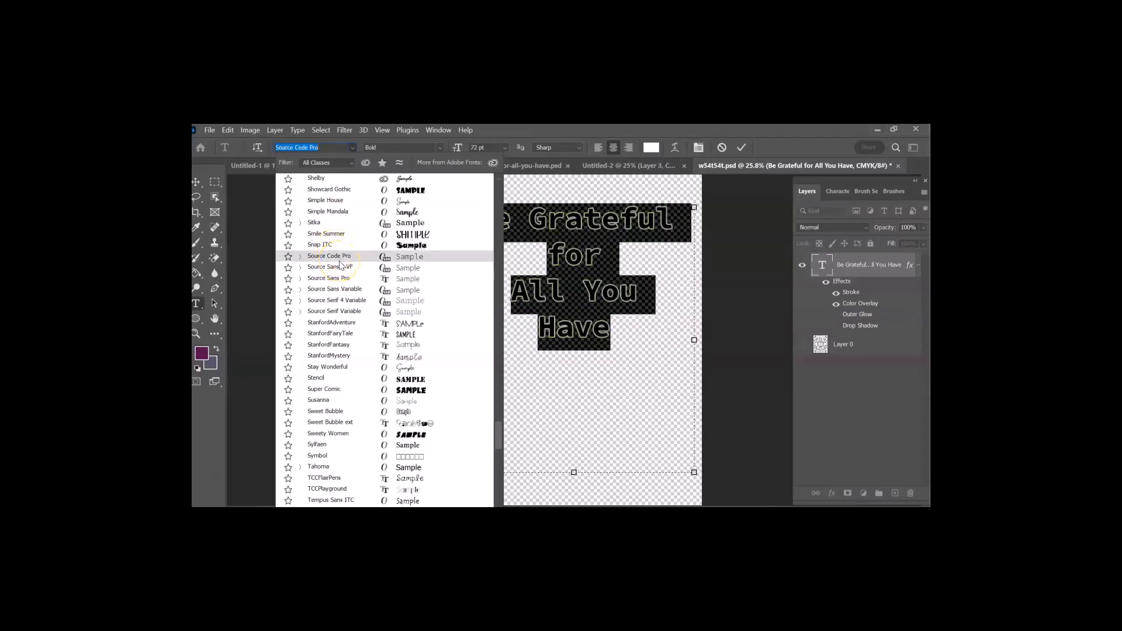
pyautogui.click(341, 266)
pyautogui.click(343, 278)
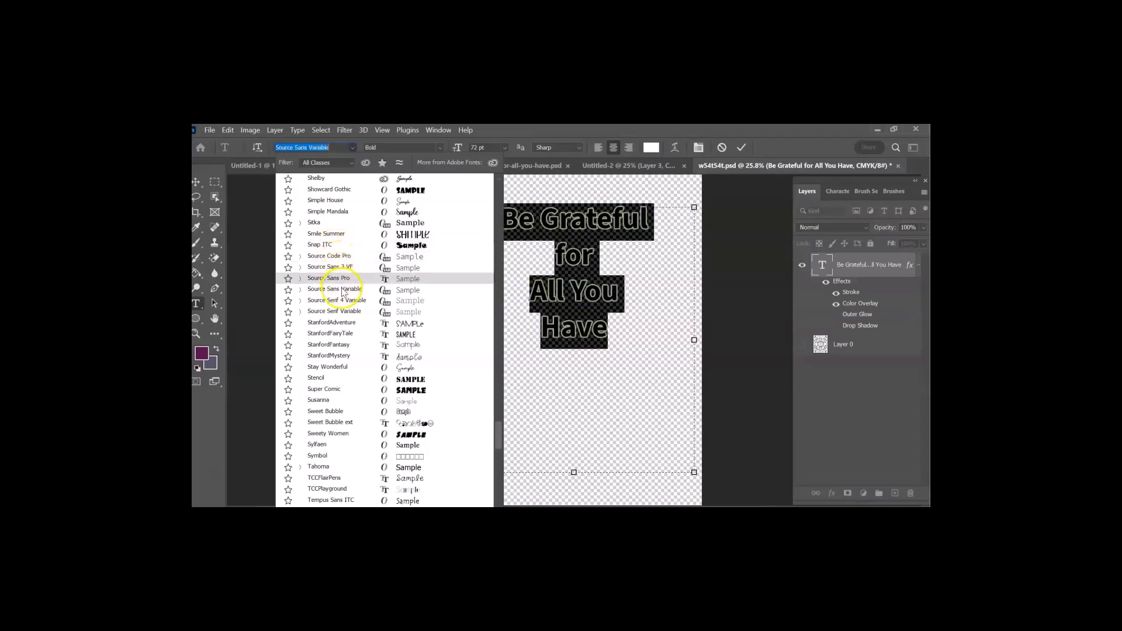
pyautogui.click(344, 379)
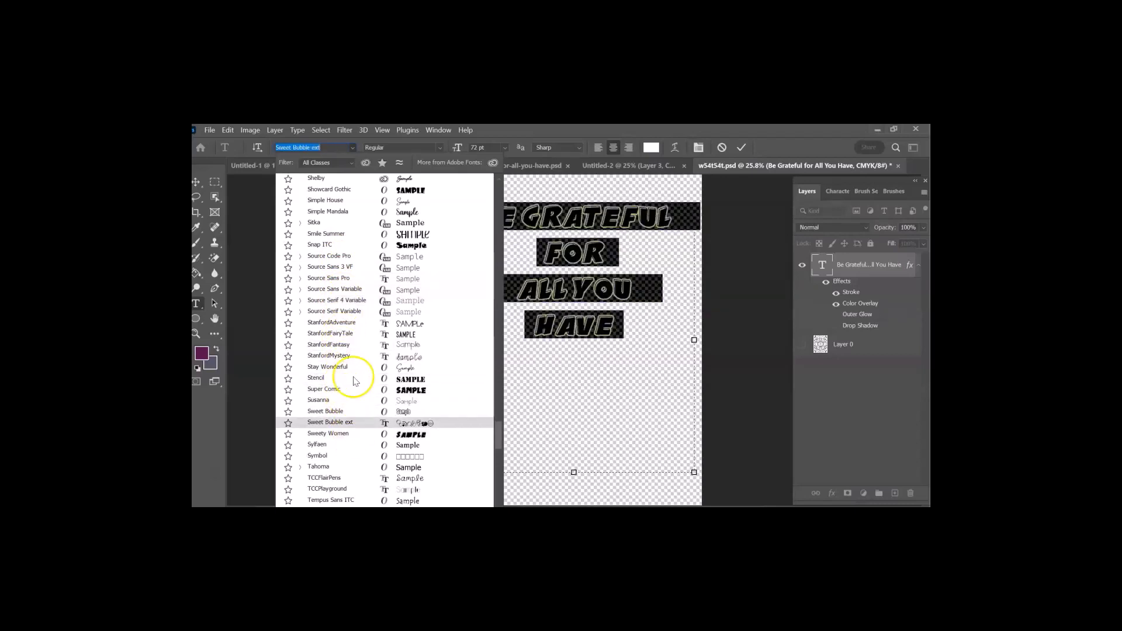
pyautogui.click(357, 213)
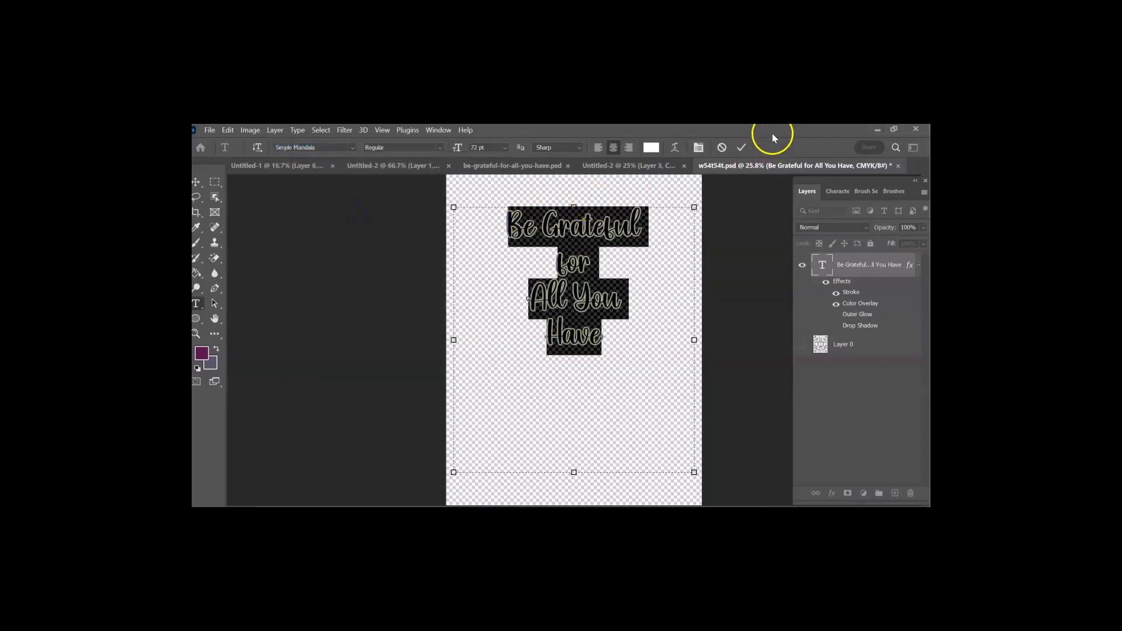
pyautogui.click(742, 148)
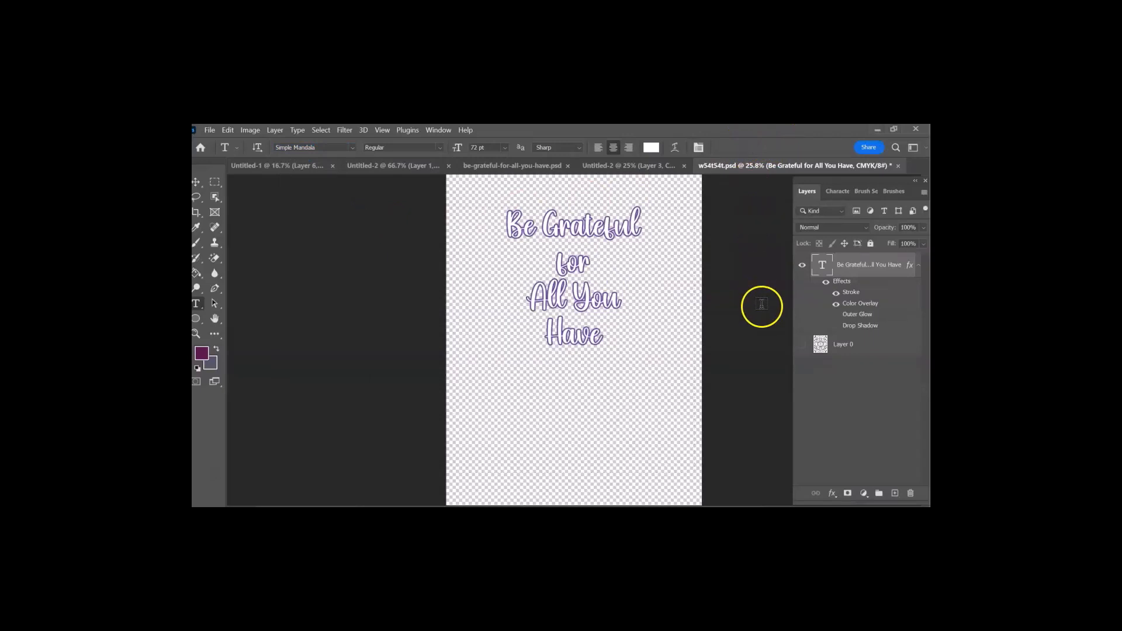
# Step: Set the quote text's fill colour to a light purple
pyautogui.click(634, 176)
pyautogui.click(649, 147)
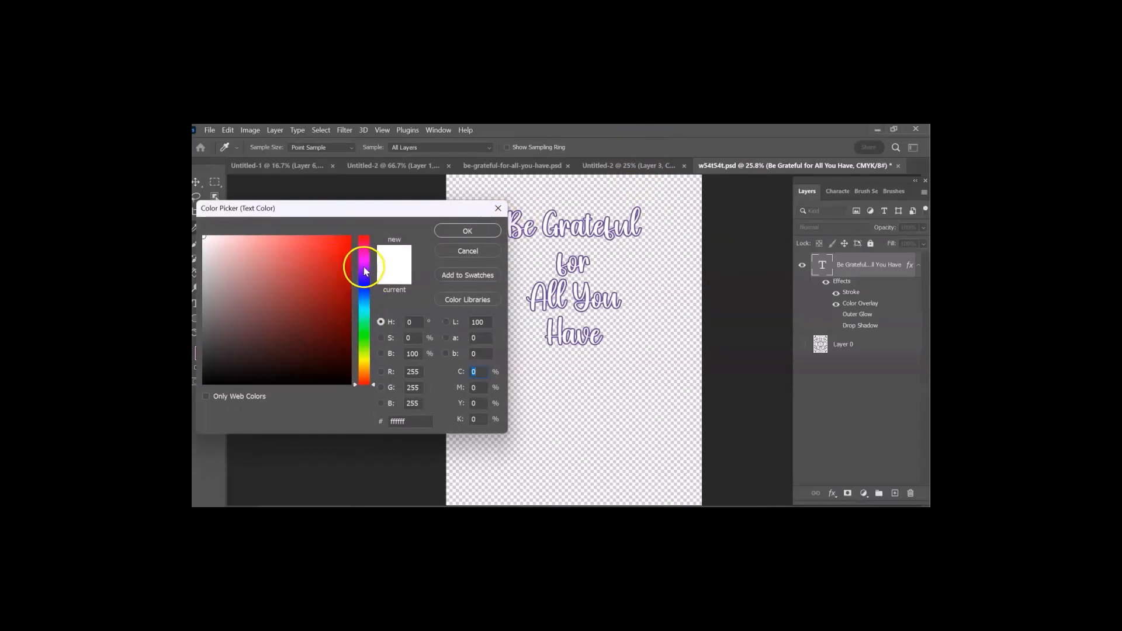
pyautogui.click(363, 267)
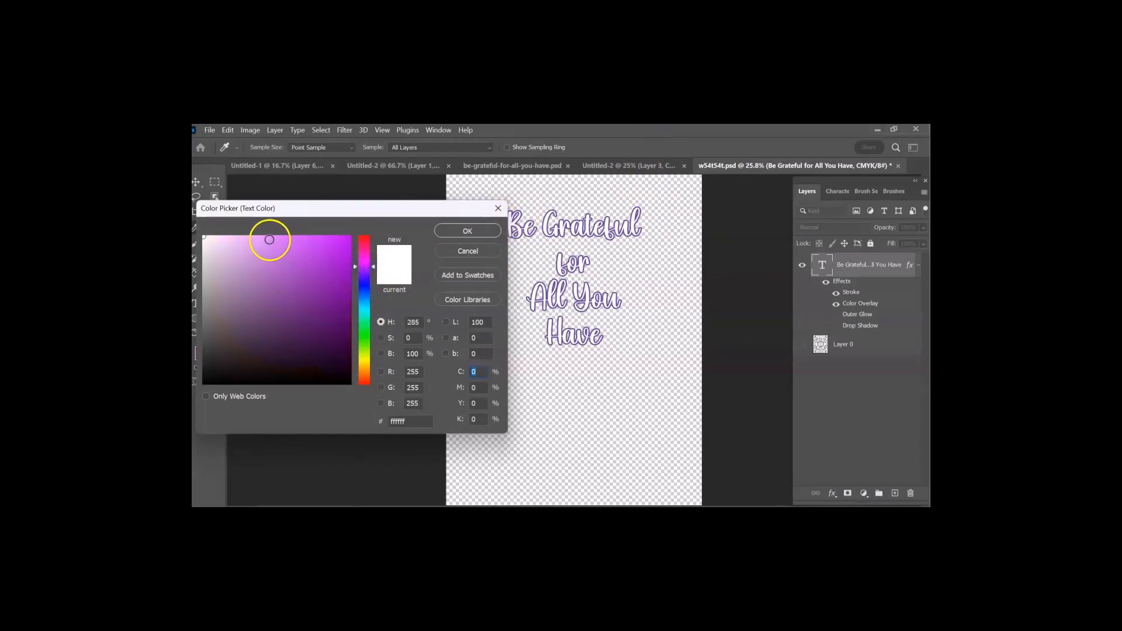
pyautogui.click(269, 240)
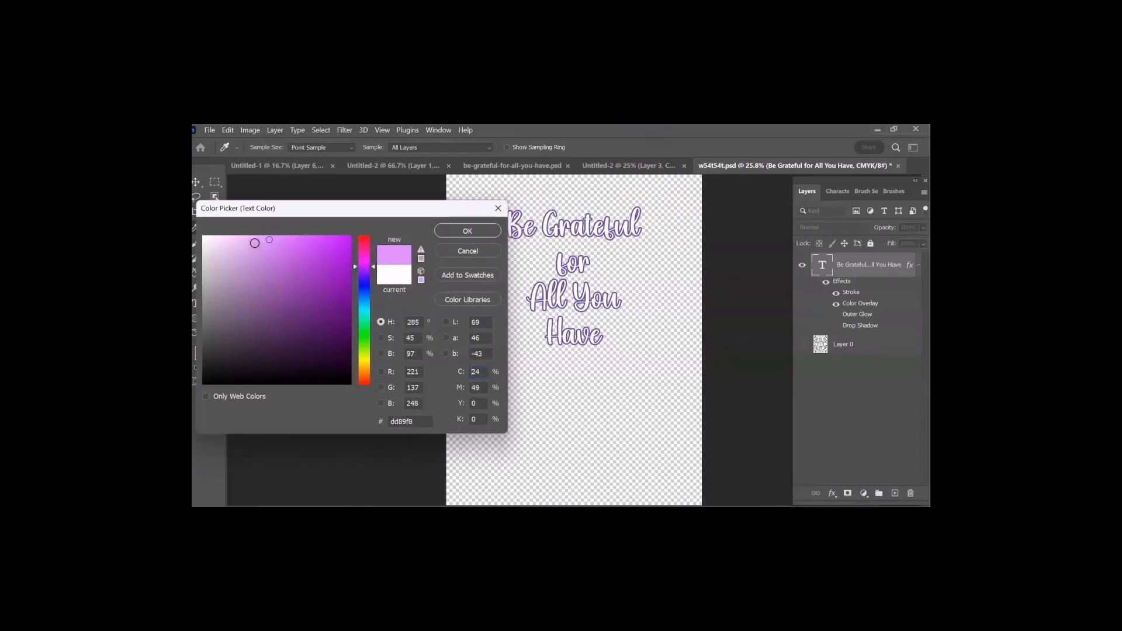
pyautogui.click(255, 243)
pyautogui.click(475, 231)
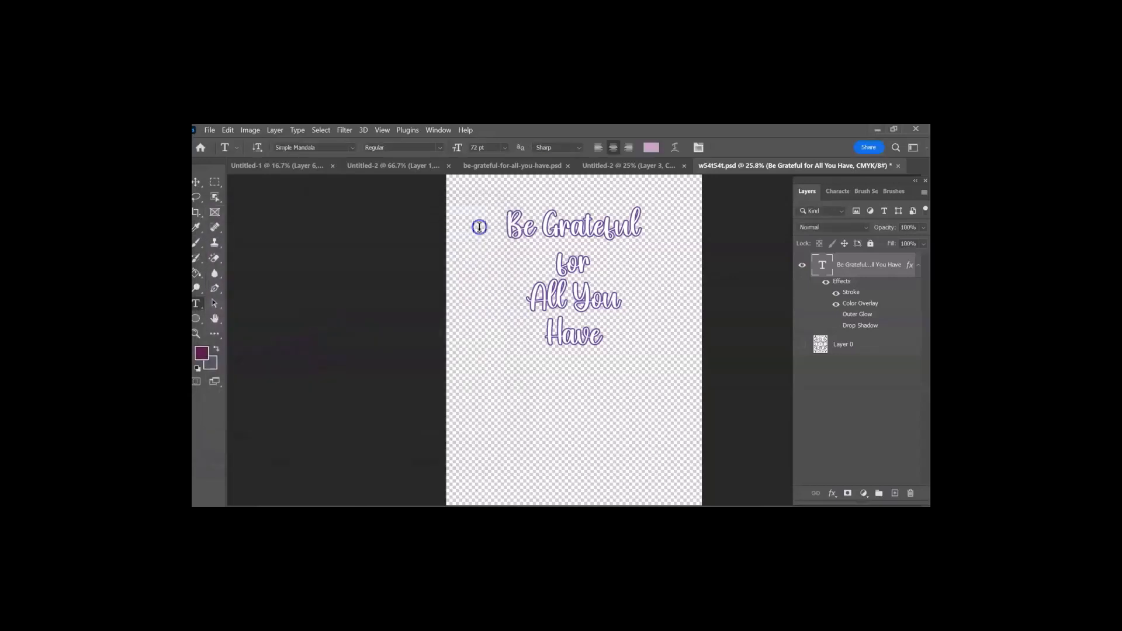
# Step: Recolour the quote text dark purple 291029, turn off its Color Overlay and discard the stray text layer
pyautogui.click(600, 335)
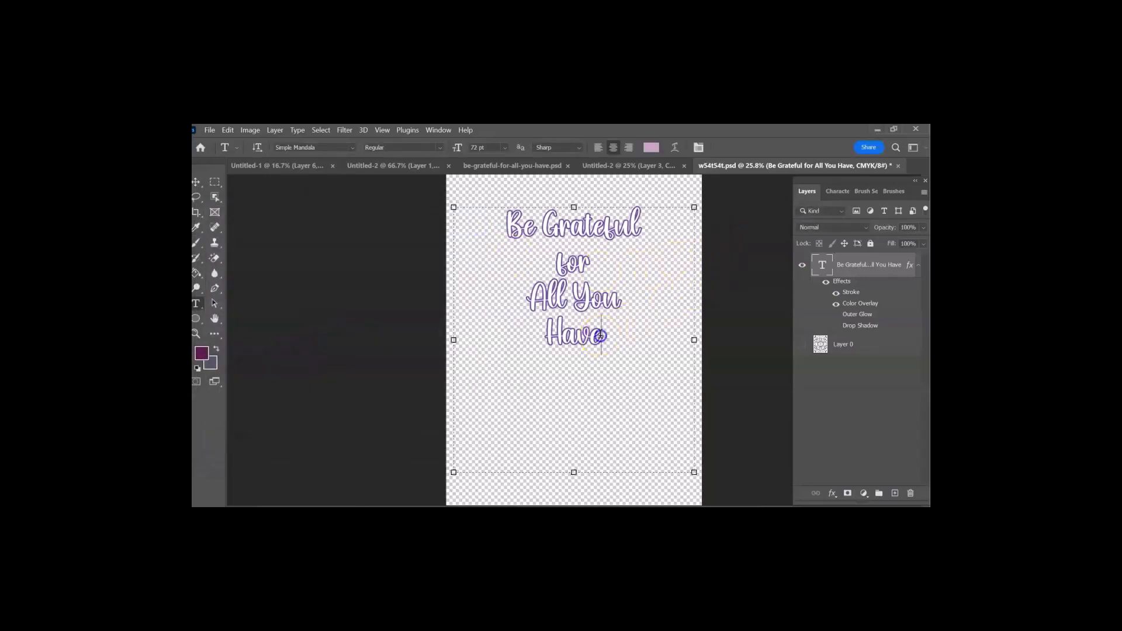
pyautogui.press('Escape')
pyautogui.click(652, 148)
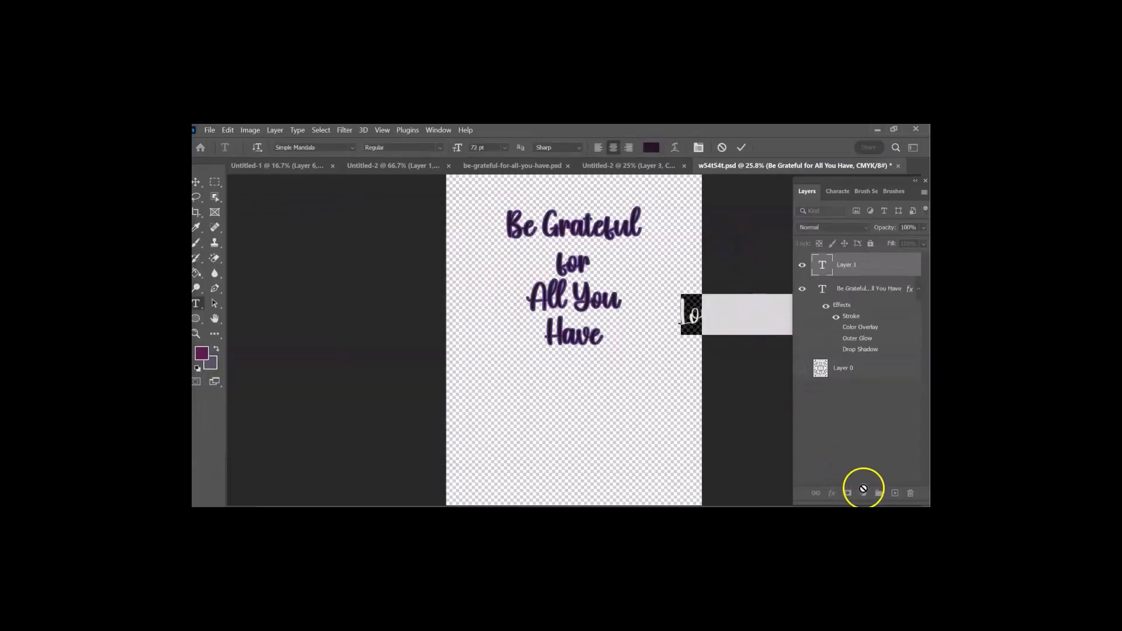
pyautogui.click(911, 494)
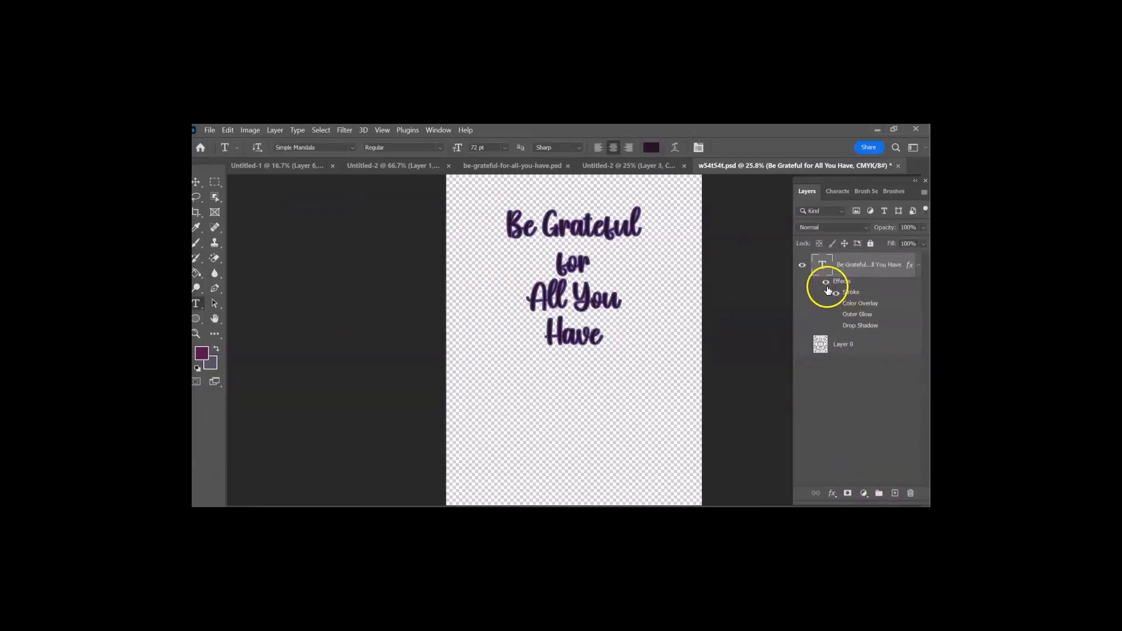
# Step: Compare the quote text with its layer effects hidden and shown, keep them on and enable Drop Shadow
pyautogui.click(826, 282)
pyautogui.click(827, 282)
pyautogui.click(827, 282)
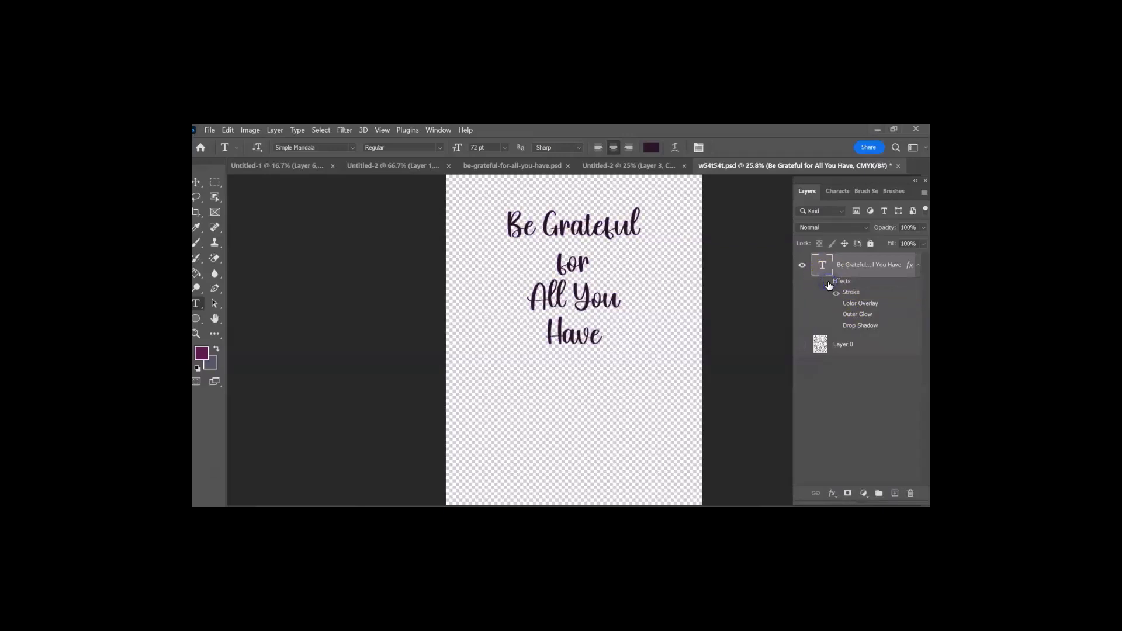
pyautogui.click(847, 321)
pyautogui.click(836, 326)
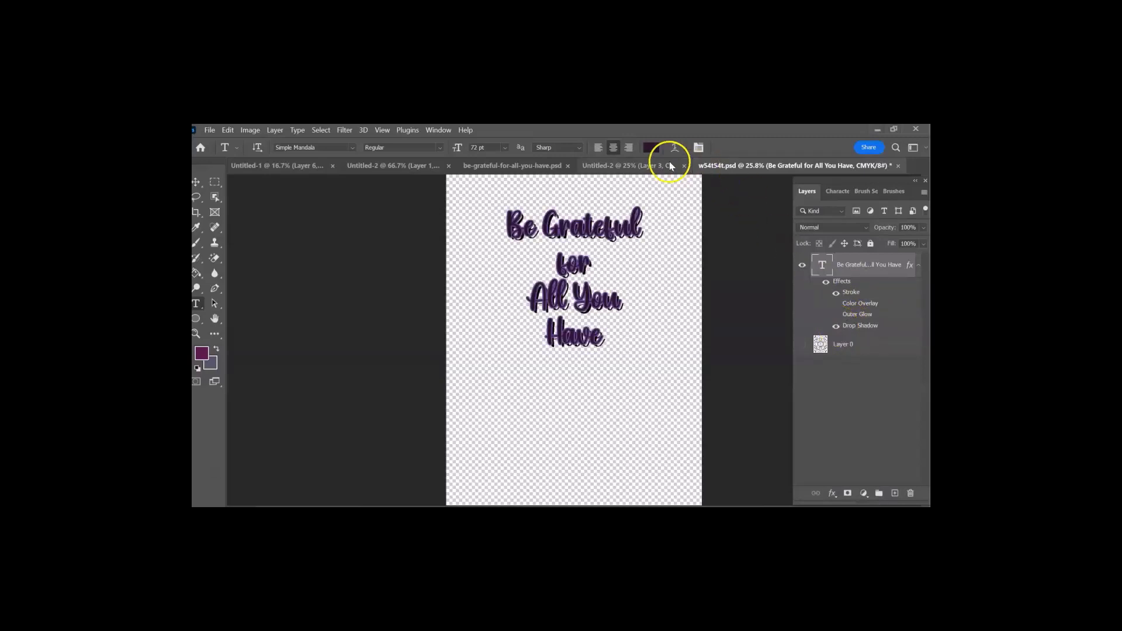
# Step: Set the quote text's fill colour to light pink and cancel the stray new text layer
pyautogui.click(651, 147)
pyautogui.moveTo(264, 267); pyautogui.dragTo(268, 239)
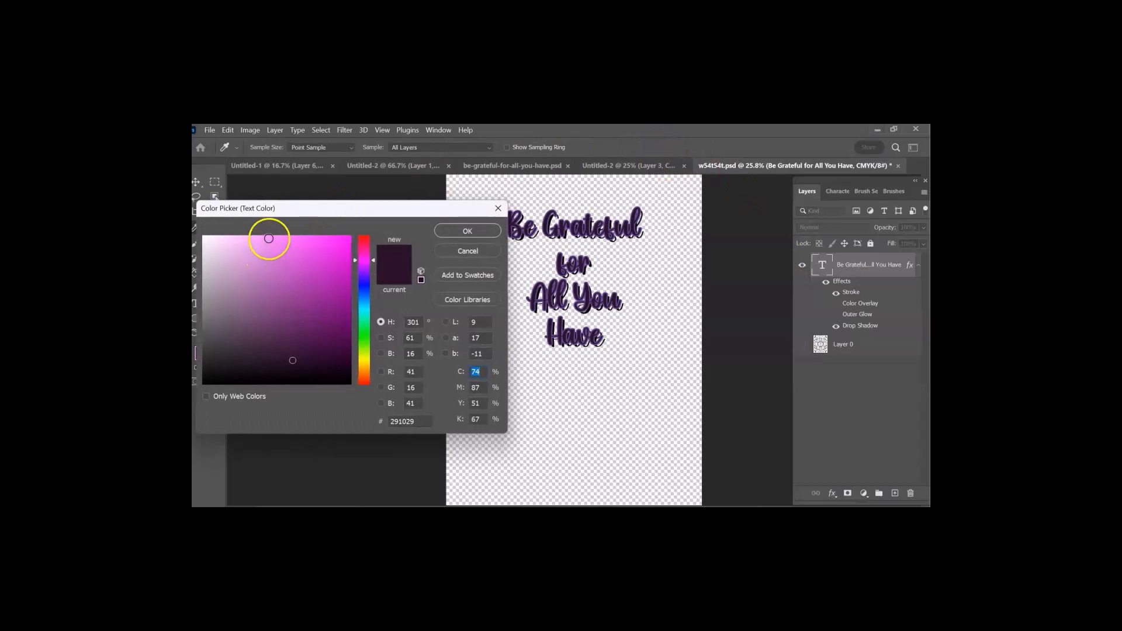
pyautogui.click(456, 234)
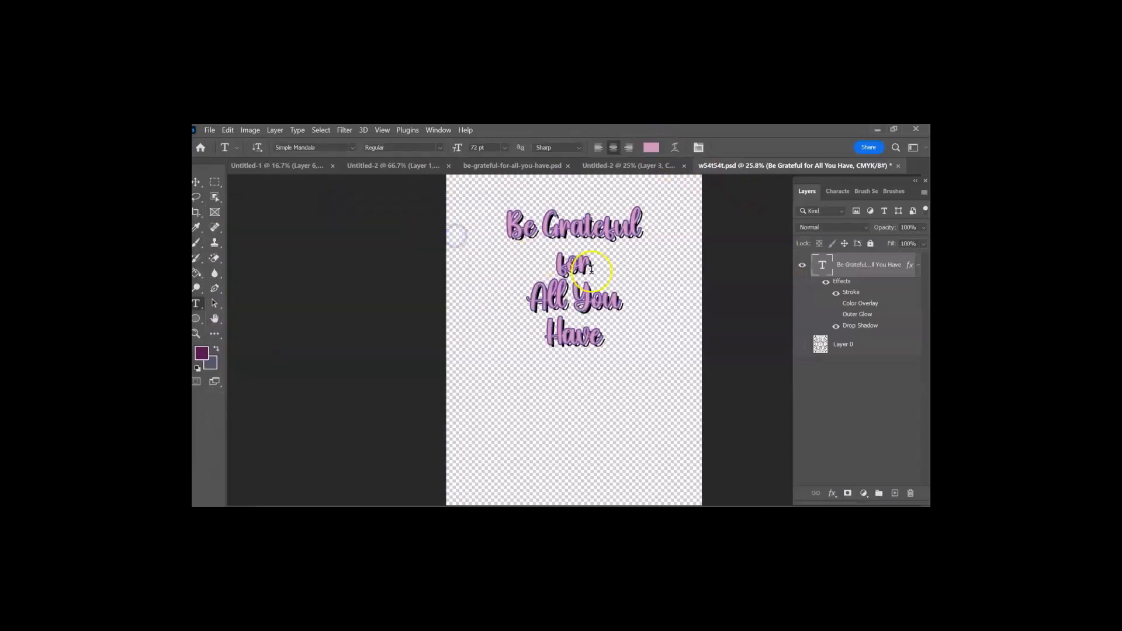
pyautogui.click(752, 241)
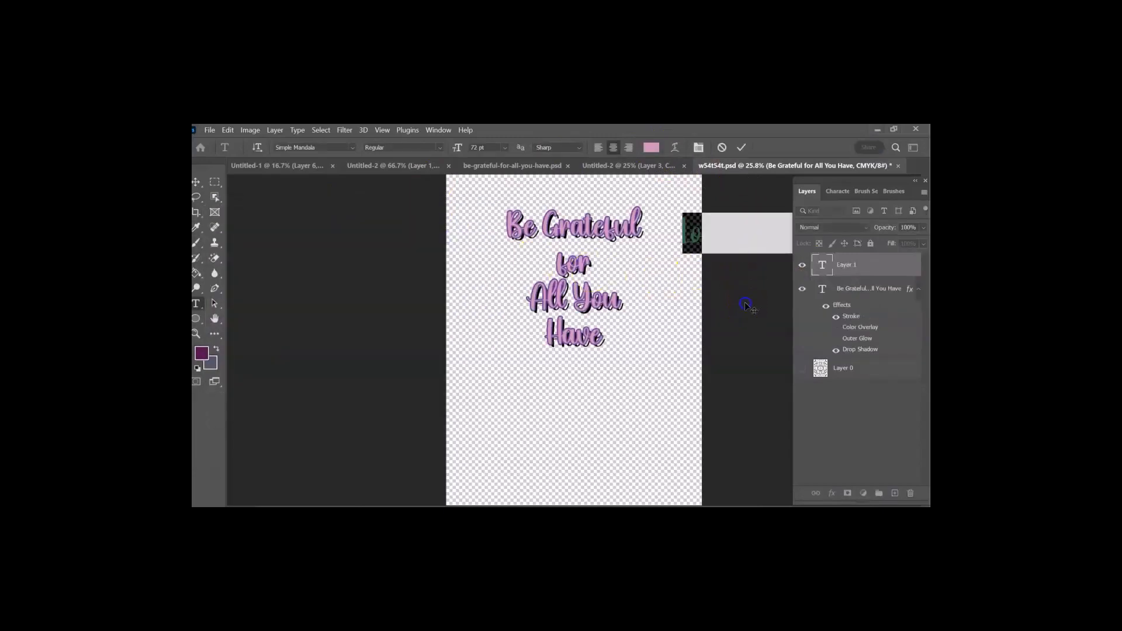
pyautogui.click(728, 146)
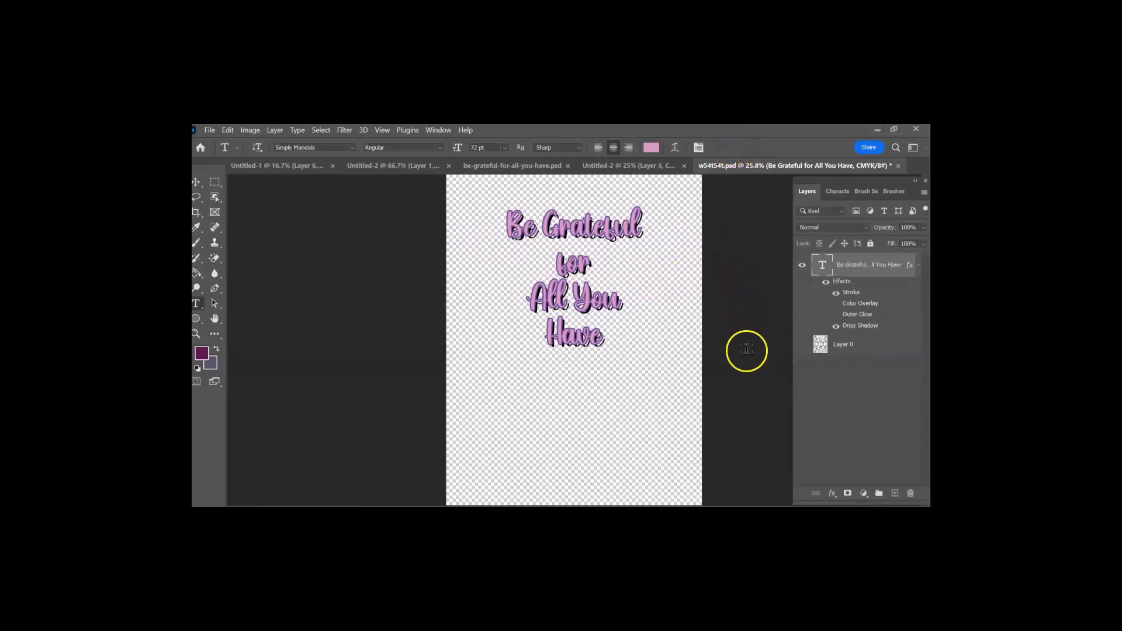